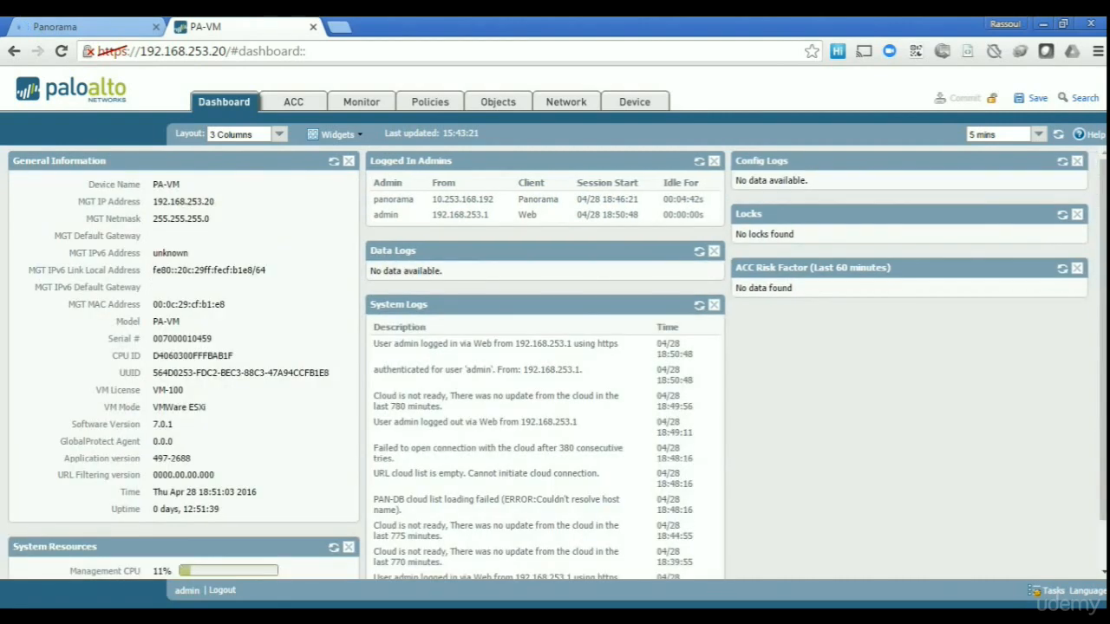
Confirm the firewall's Panorama server is 192.168.253.10 under Device > Setup > Management, then go to Panorama.
{"action": "left_click", "coordinate": [634, 102]}
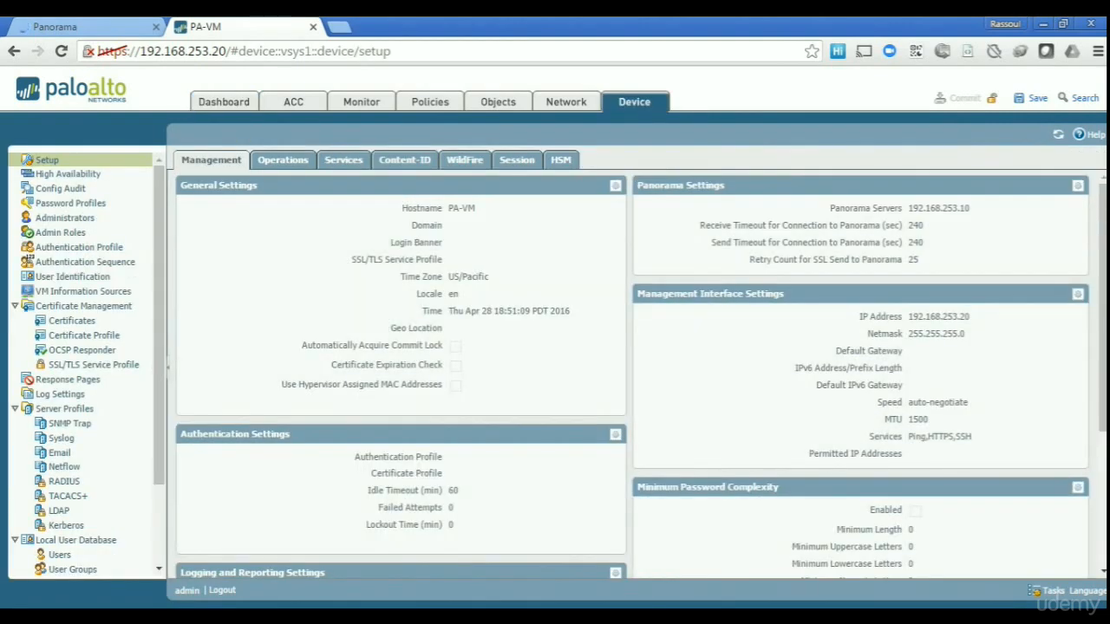
{"action": "left_click_drag", "start_coordinate": [918, 208], "coordinate": [970, 208]}
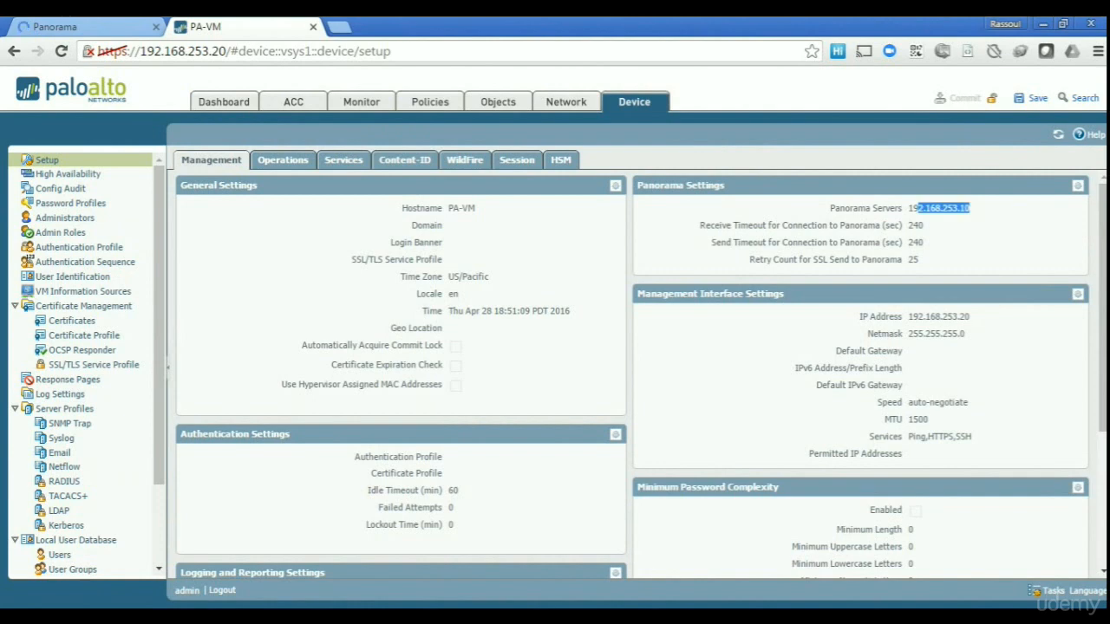
{"action": "left_click", "coordinate": [970, 209]}
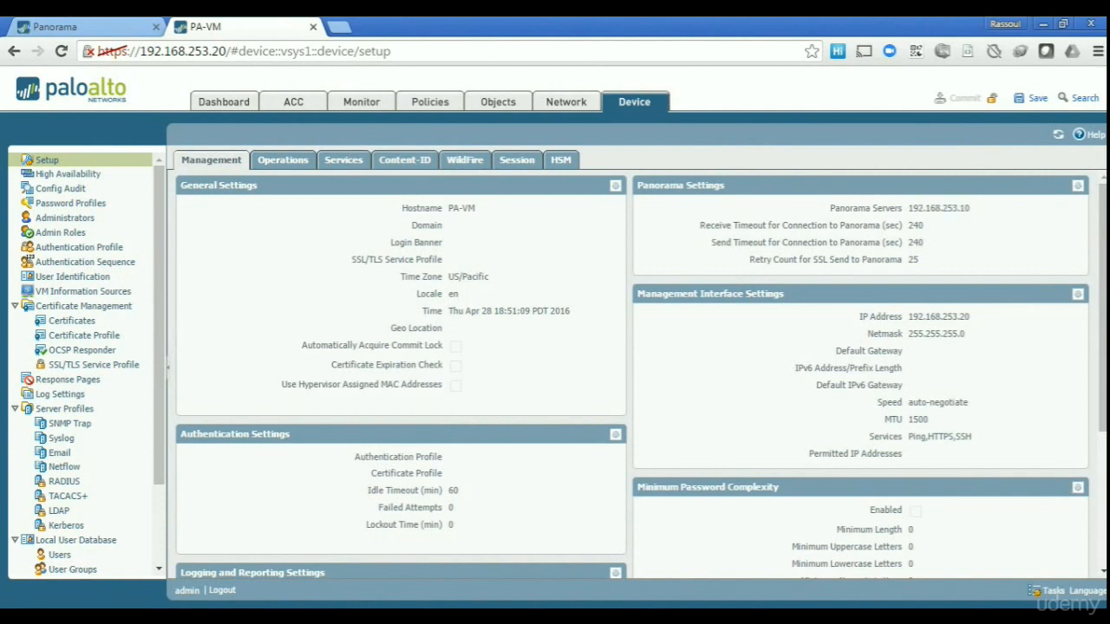
{"action": "left_click", "coordinate": [54, 27]}
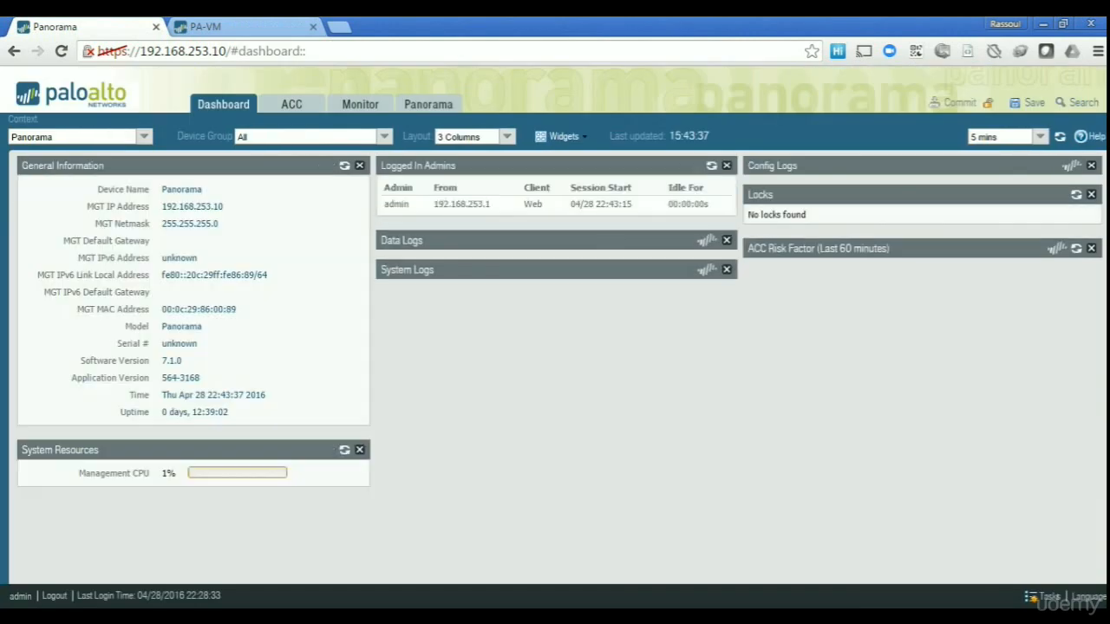
Check that PA-VM at 192.168.253.20 is connected in Managed Devices, then show the empty Templates list.
{"action": "left_click", "coordinate": [428, 104]}
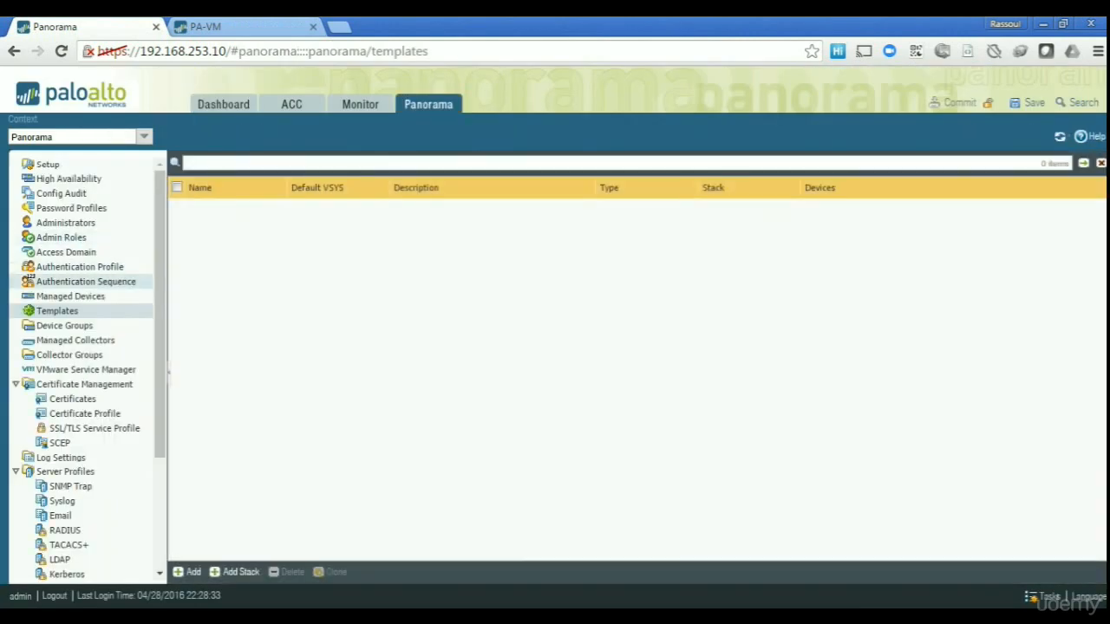
{"action": "left_click", "coordinate": [70, 296]}
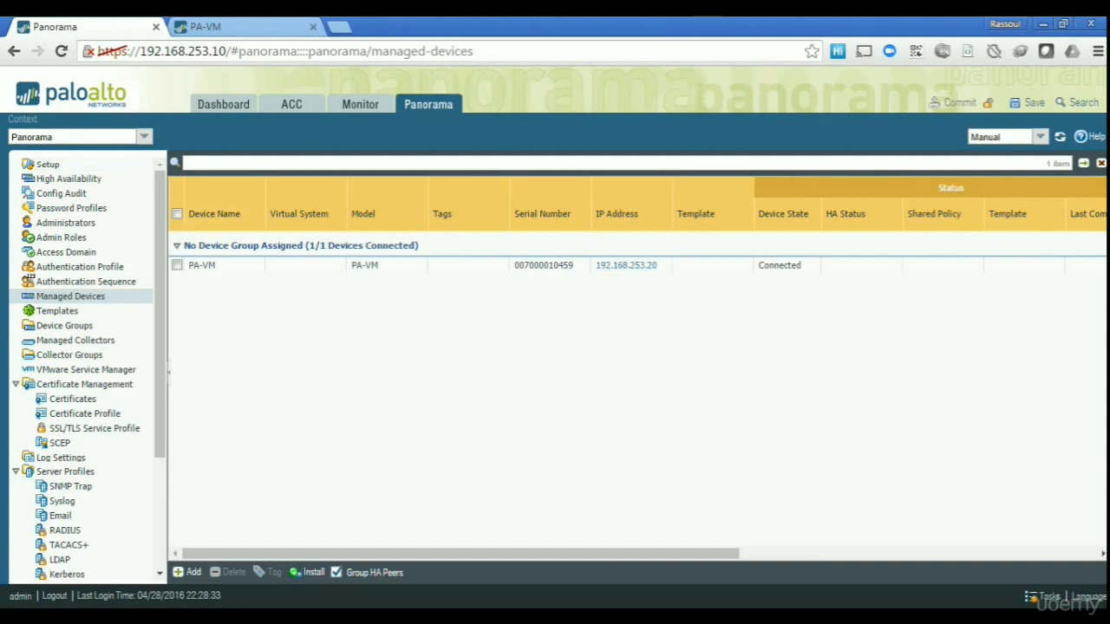
{"action": "left_click", "coordinate": [144, 136]}
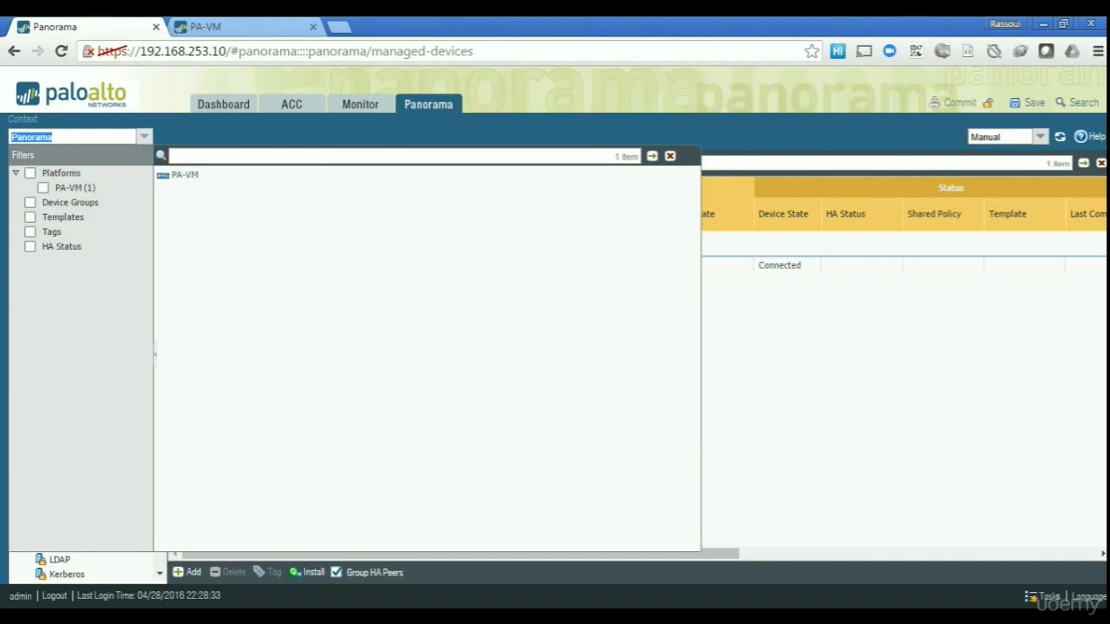
{"action": "left_click", "coordinate": [144, 136]}
{"action": "left_click", "coordinate": [143, 136]}
{"action": "mouse_move", "coordinate": [182, 175]}
{"action": "left_click", "coordinate": [144, 136]}
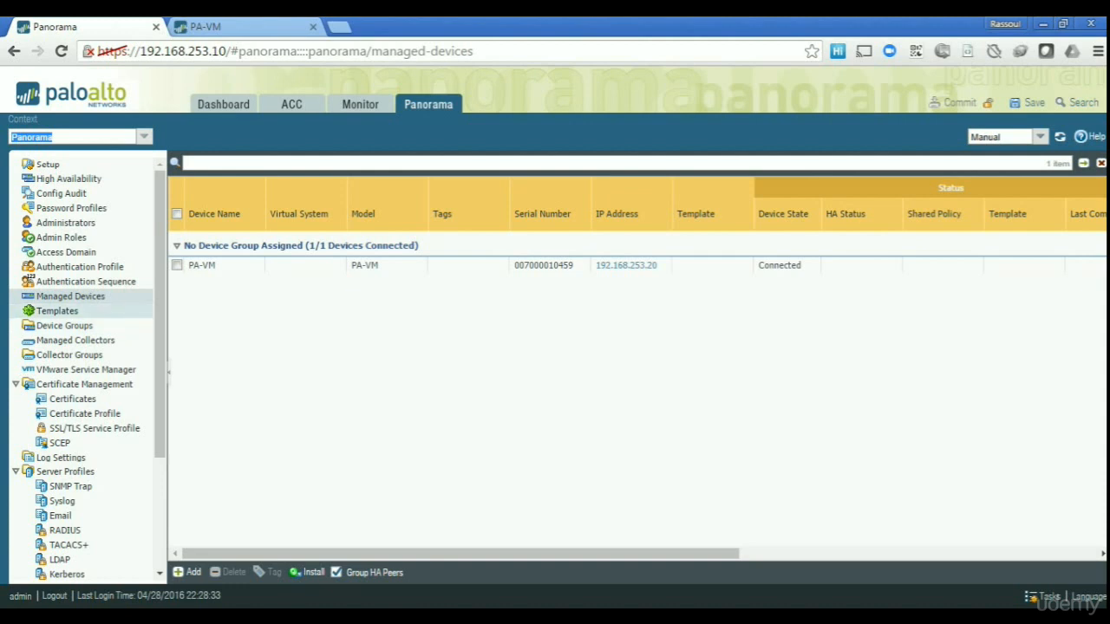
{"action": "left_click", "coordinate": [57, 311]}
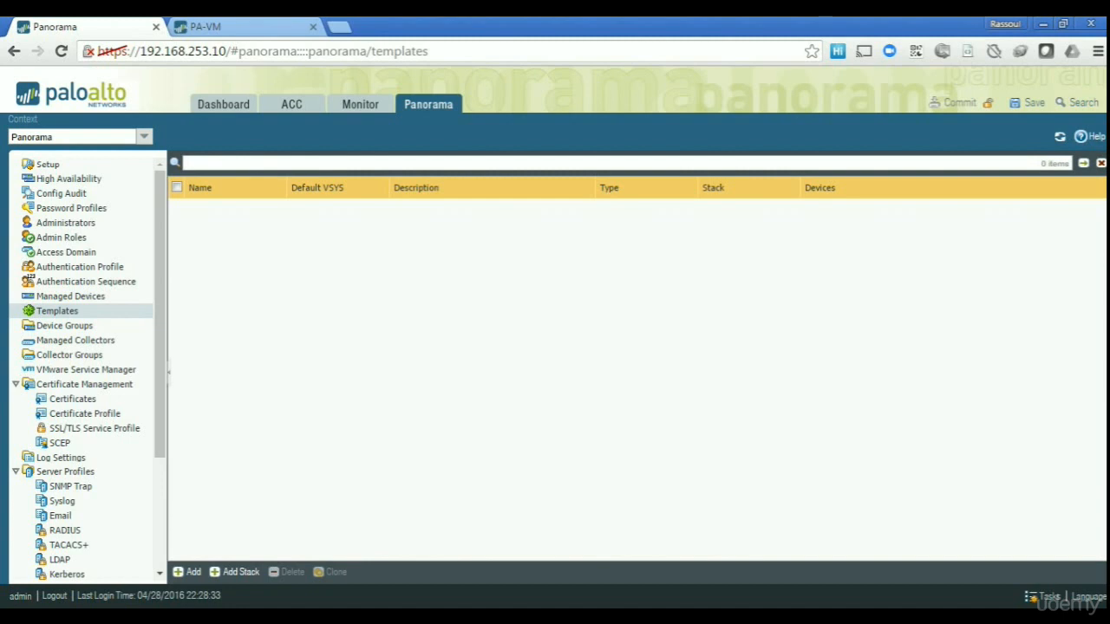
Create template1 with the PA-VM device assigned to it.
{"action": "left_click", "coordinate": [188, 572]}
{"action": "type", "text": "t"}
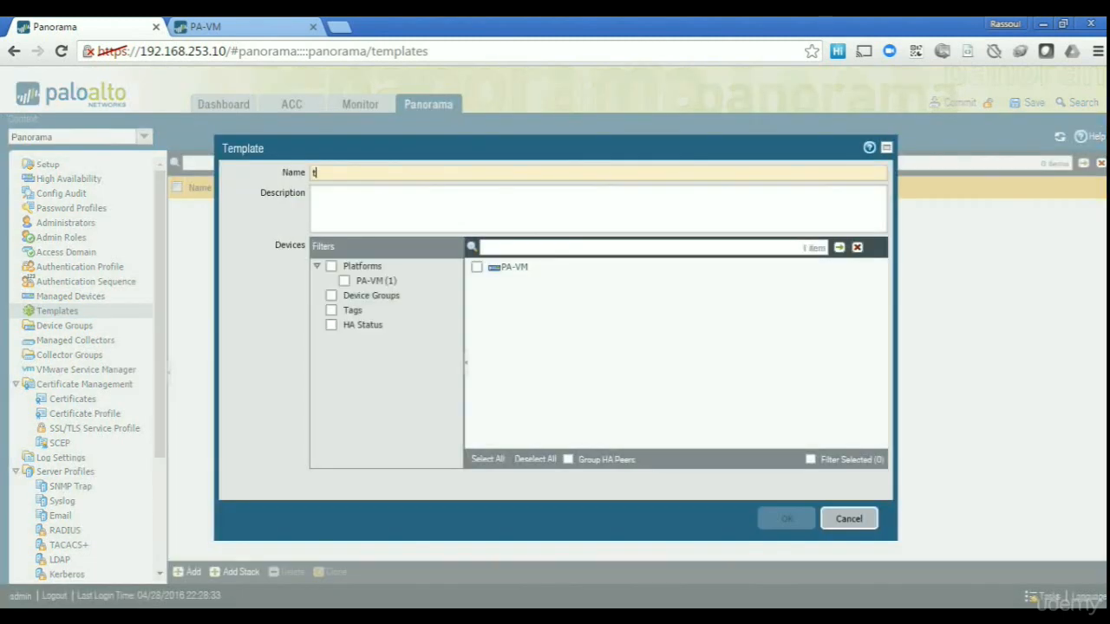
{"action": "type", "text": "emplate1"}
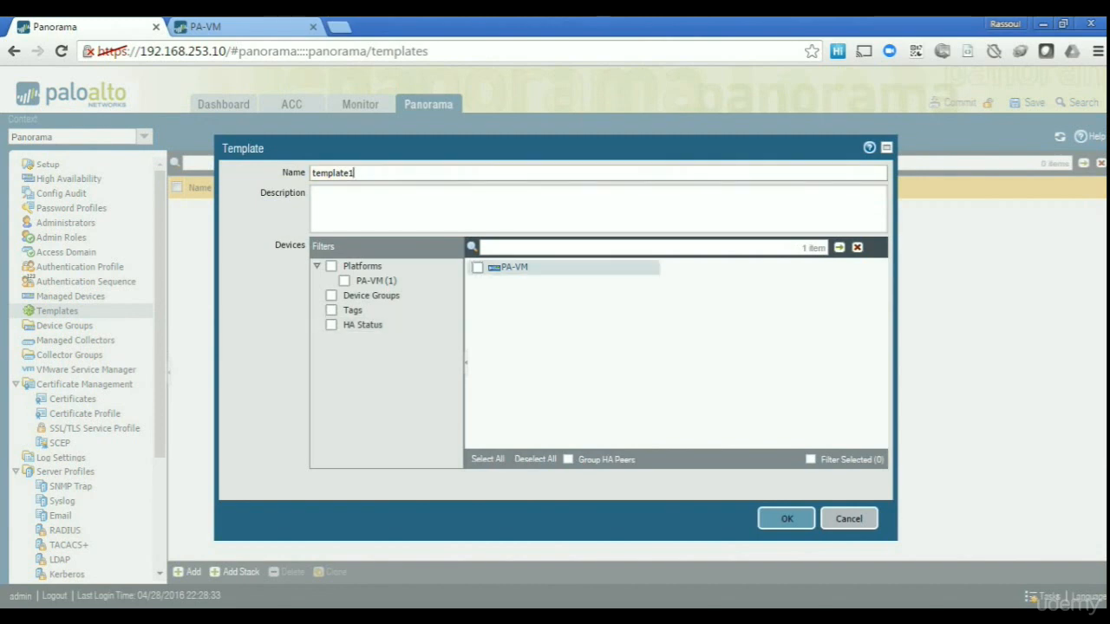
{"action": "mouse_move", "coordinate": [475, 270]}
{"action": "left_click", "coordinate": [478, 267]}
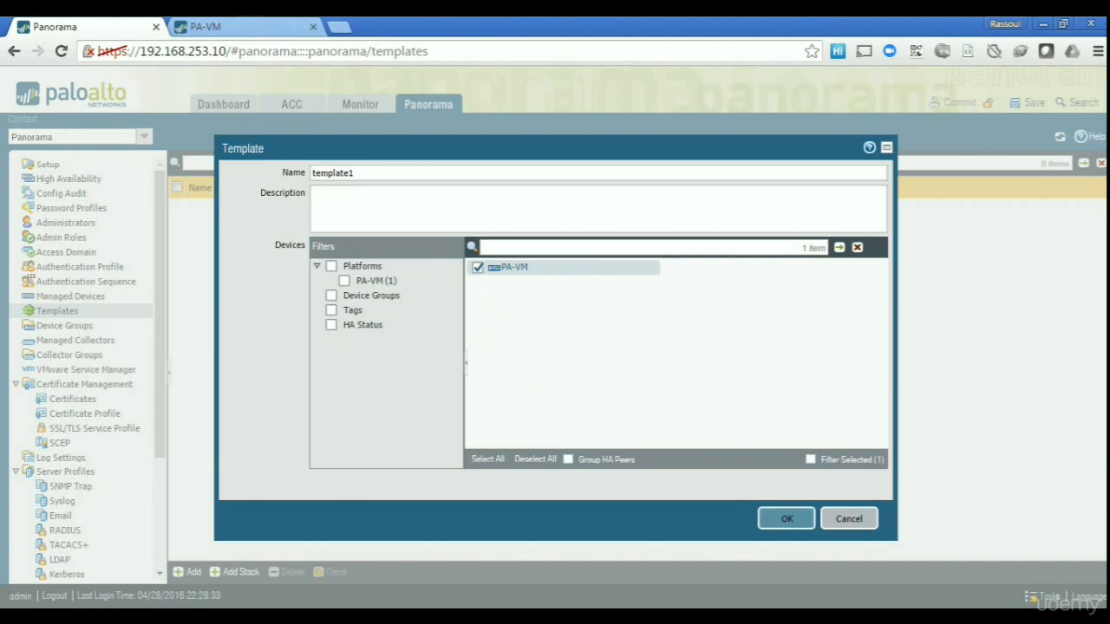
{"action": "left_click", "coordinate": [786, 519]}
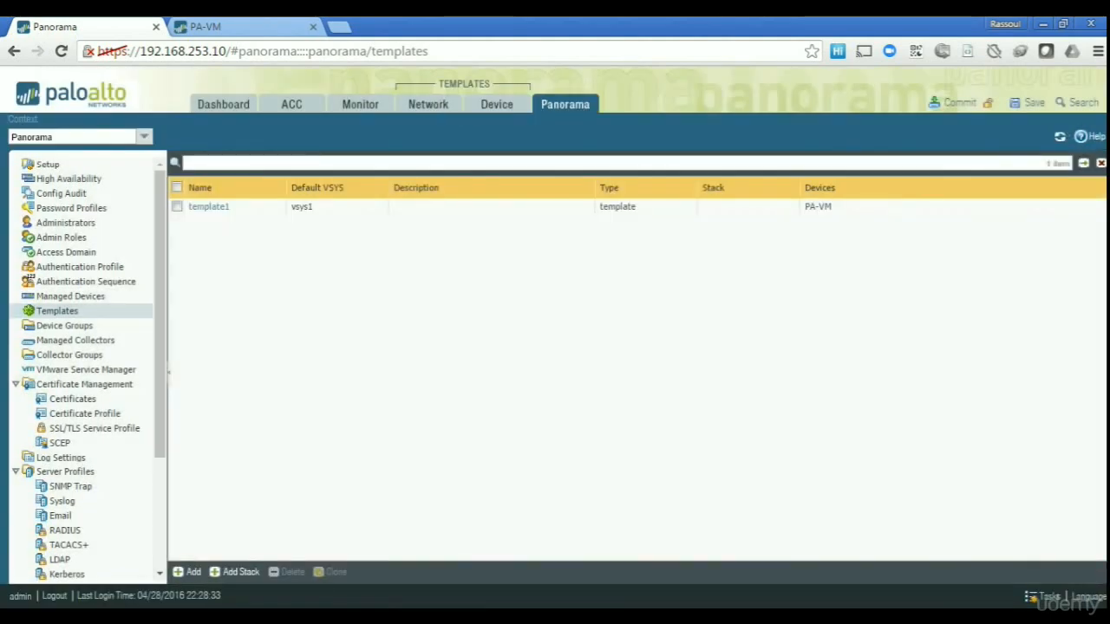
Create a second template named template2 with no devices.
{"action": "left_click", "coordinate": [188, 572]}
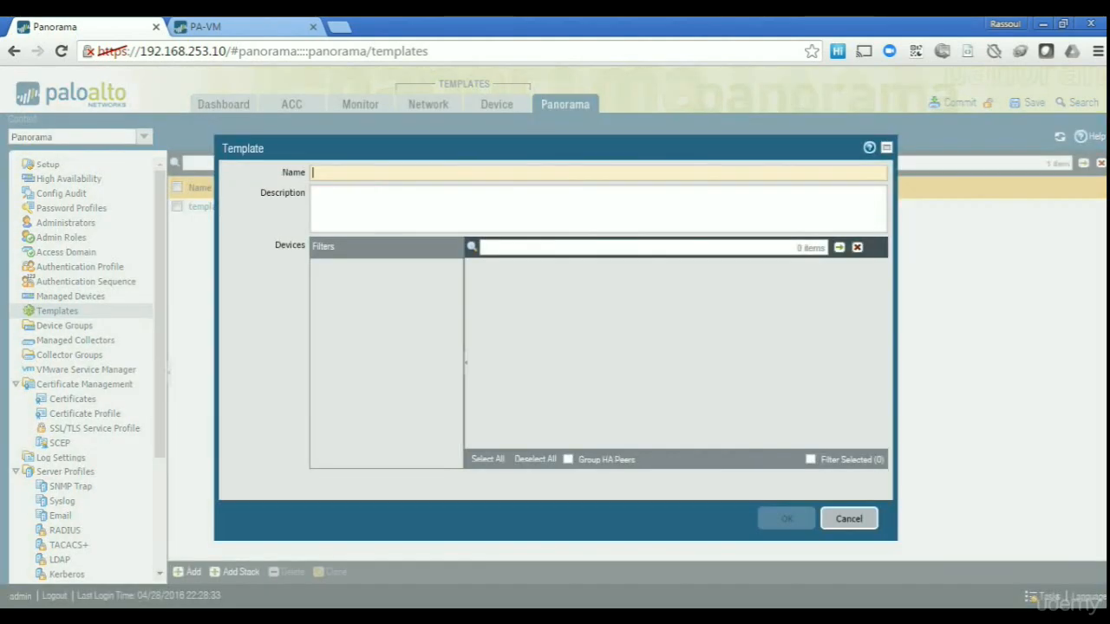
{"action": "type", "text": "template2"}
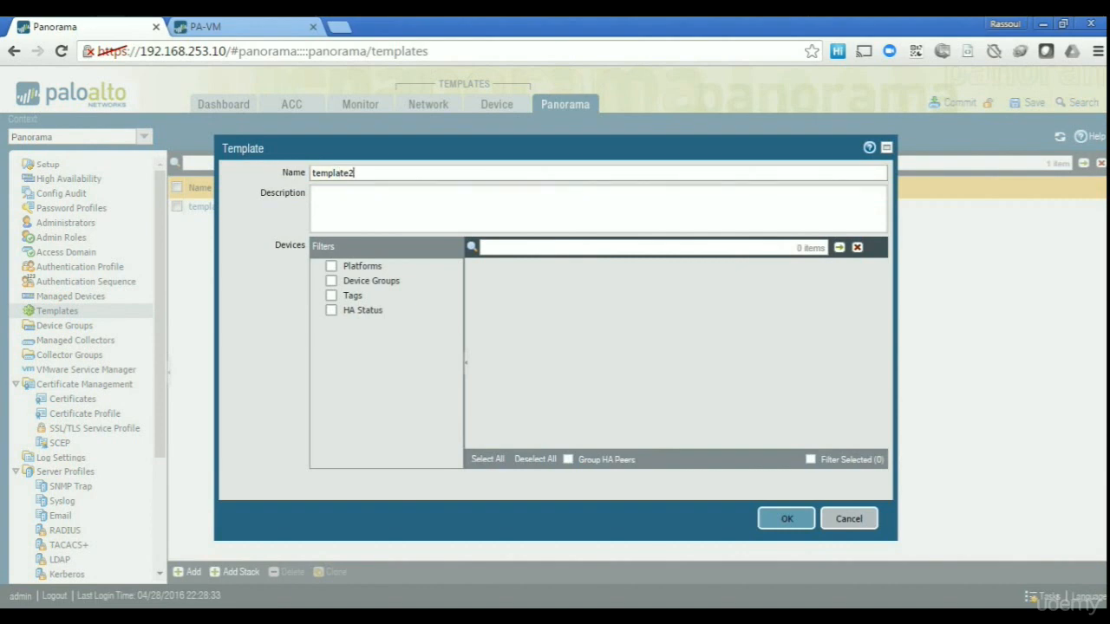
{"action": "key", "text": "Return"}
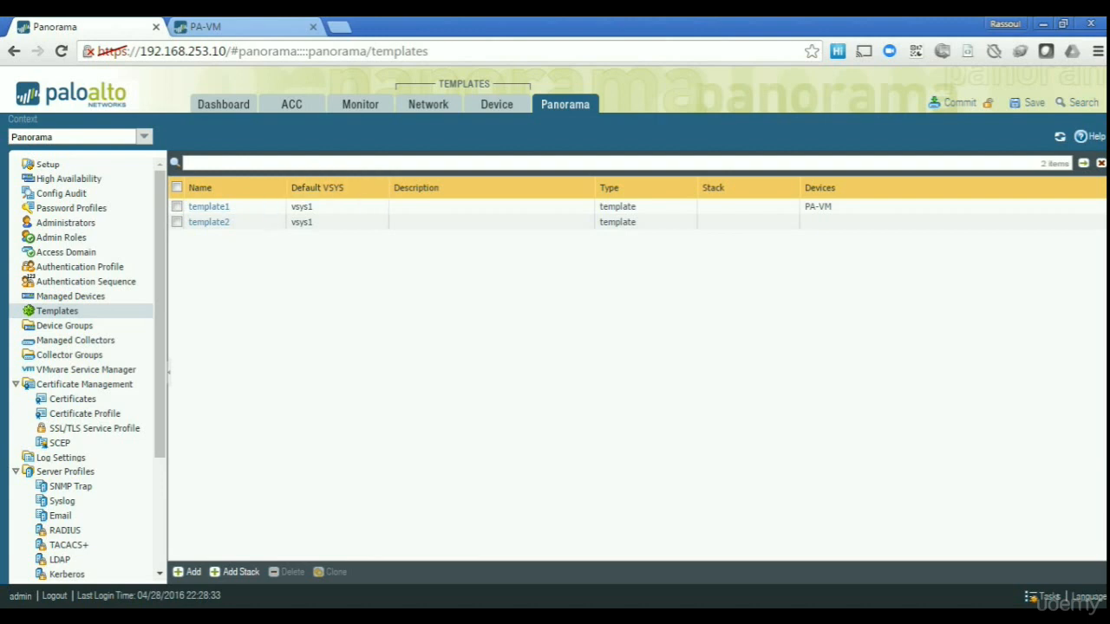
Commit the new templates to Panorama with Commit Type Panorama and dismiss the result.
{"action": "left_click", "coordinate": [960, 103]}
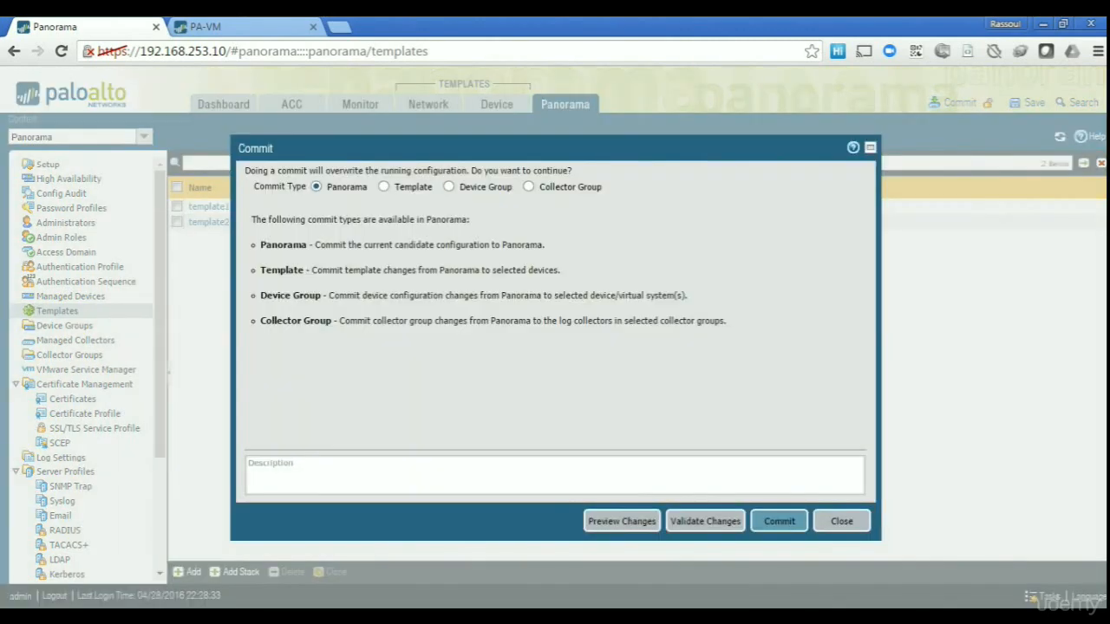
{"action": "left_click", "coordinate": [779, 521]}
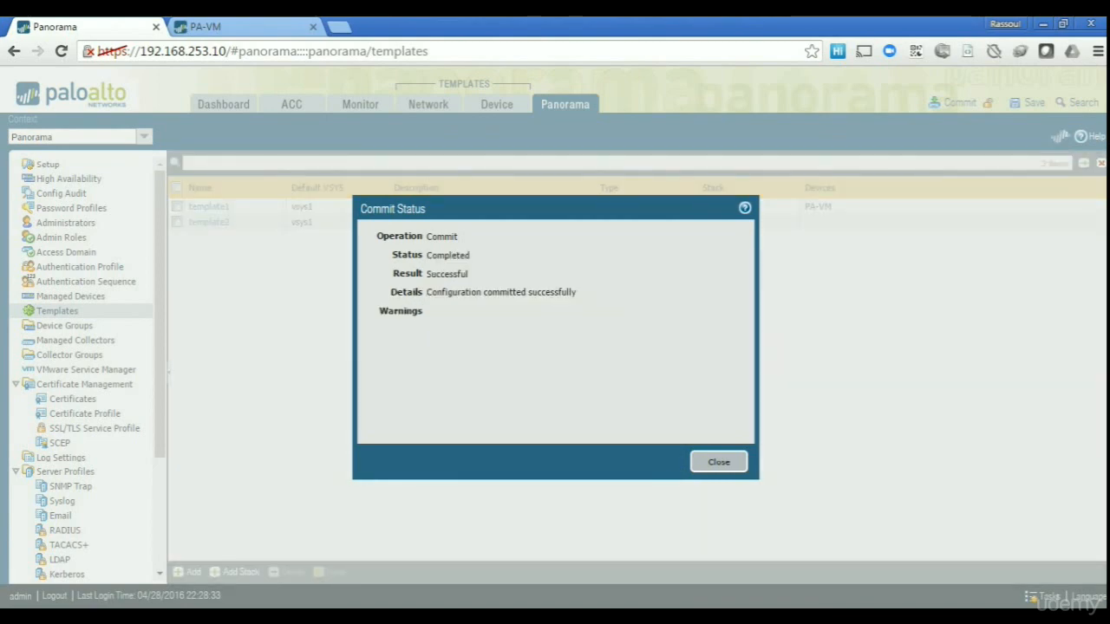
{"action": "key", "text": "Return"}
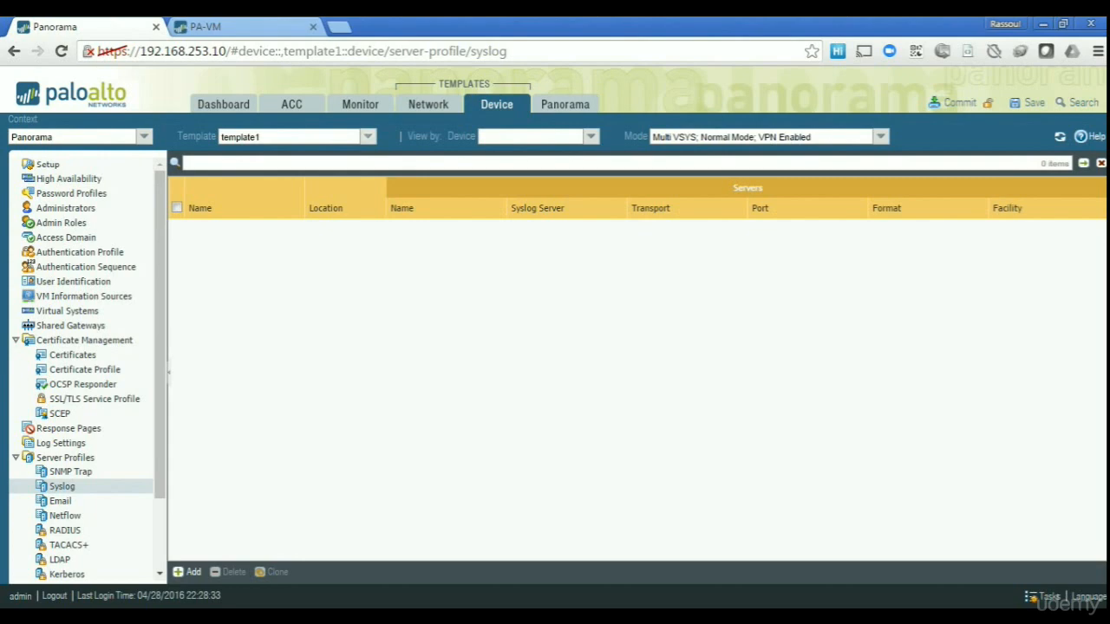
Switch the Template view to template2 and back to template1, then return to the PA-VM firewall.
{"action": "left_click", "coordinate": [367, 137]}
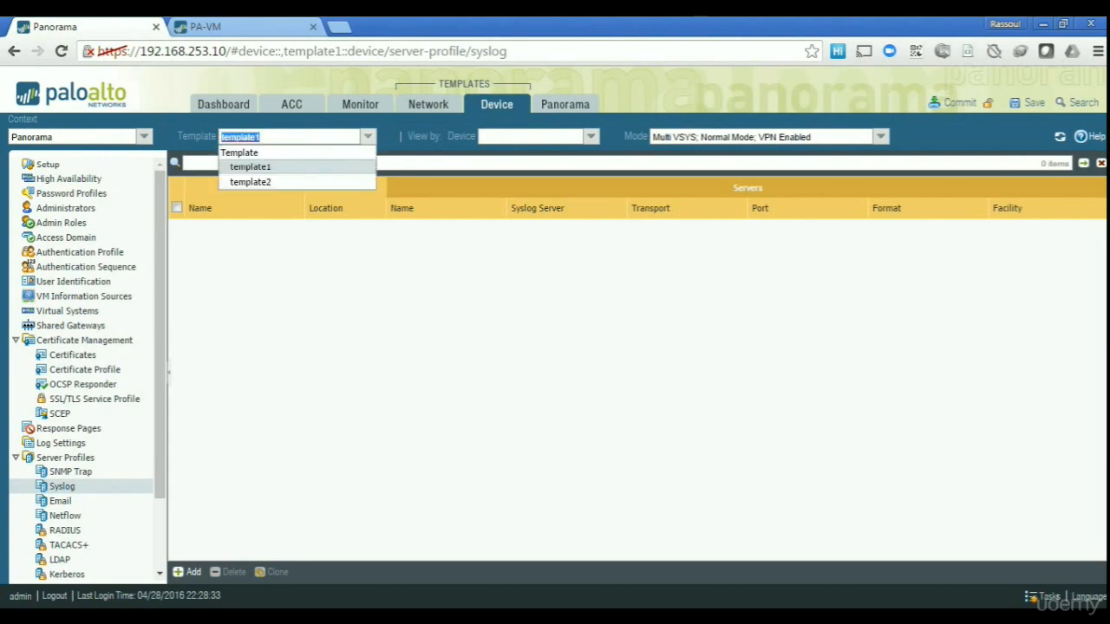
{"action": "key", "text": "Down"}
{"action": "key", "text": "Return"}
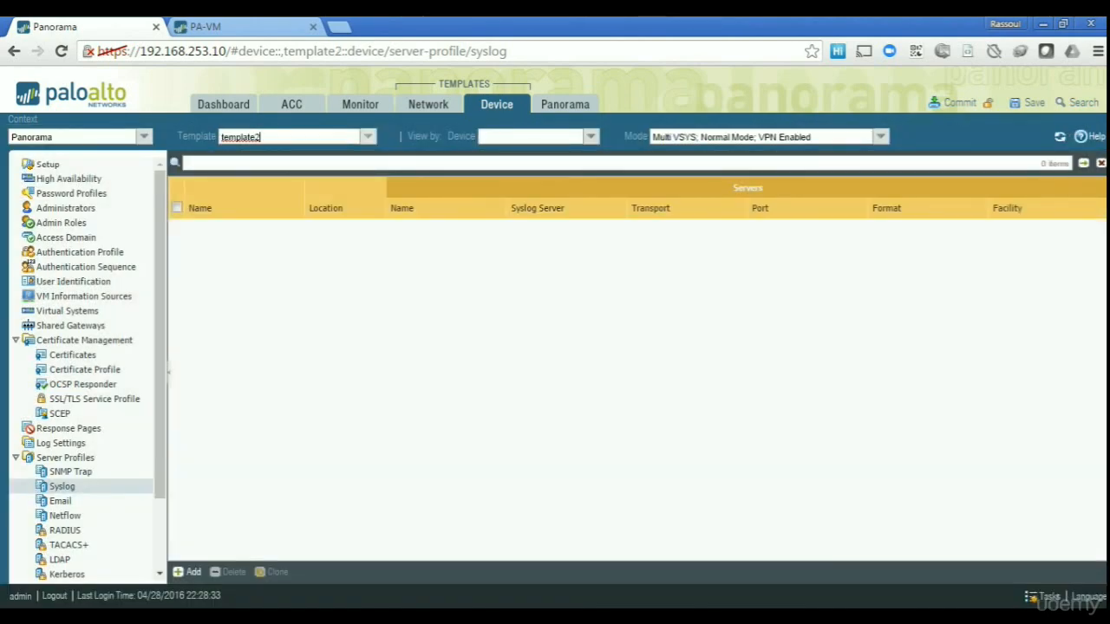
{"action": "left_click", "coordinate": [368, 137]}
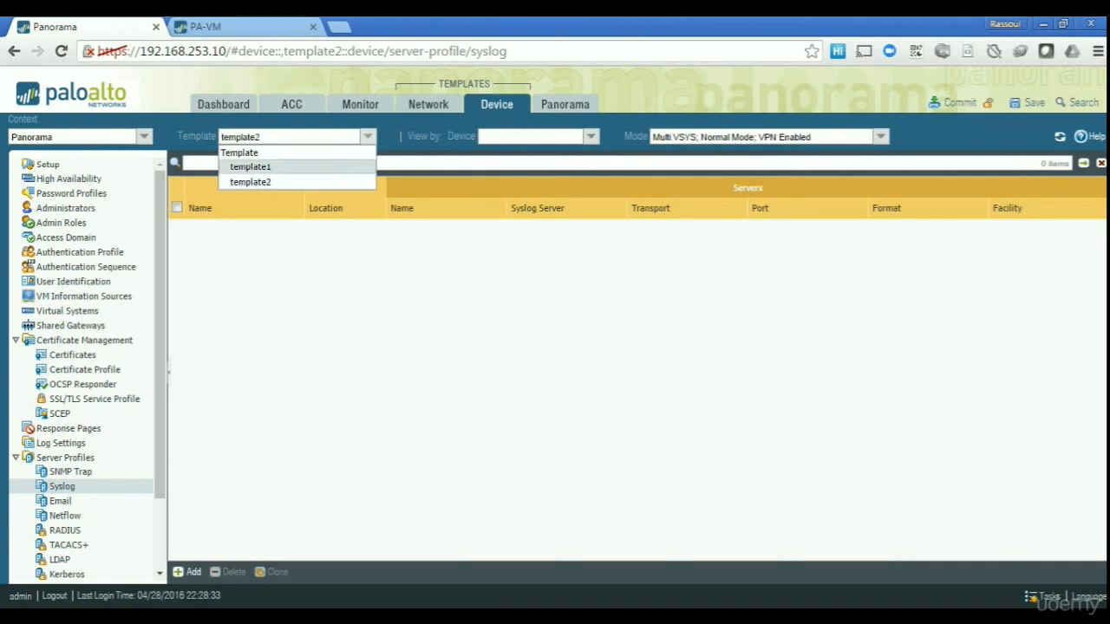
{"action": "key", "text": "Return"}
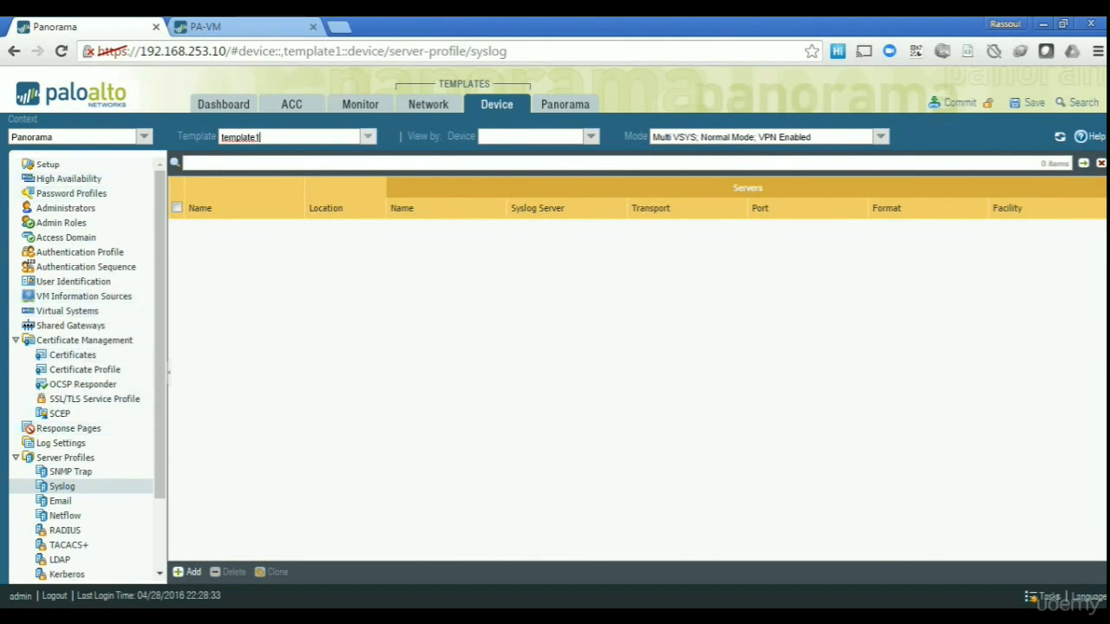
{"action": "left_click", "coordinate": [208, 26]}
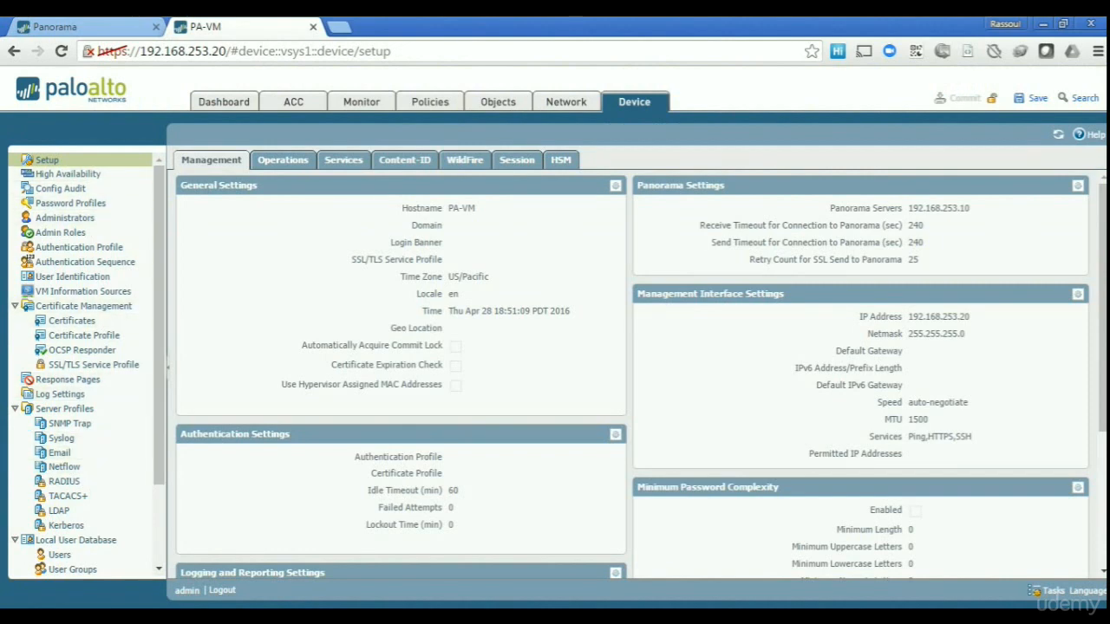
Return to Panorama's template1 Syslog server profiles page.
{"action": "left_click", "coordinate": [54, 27]}
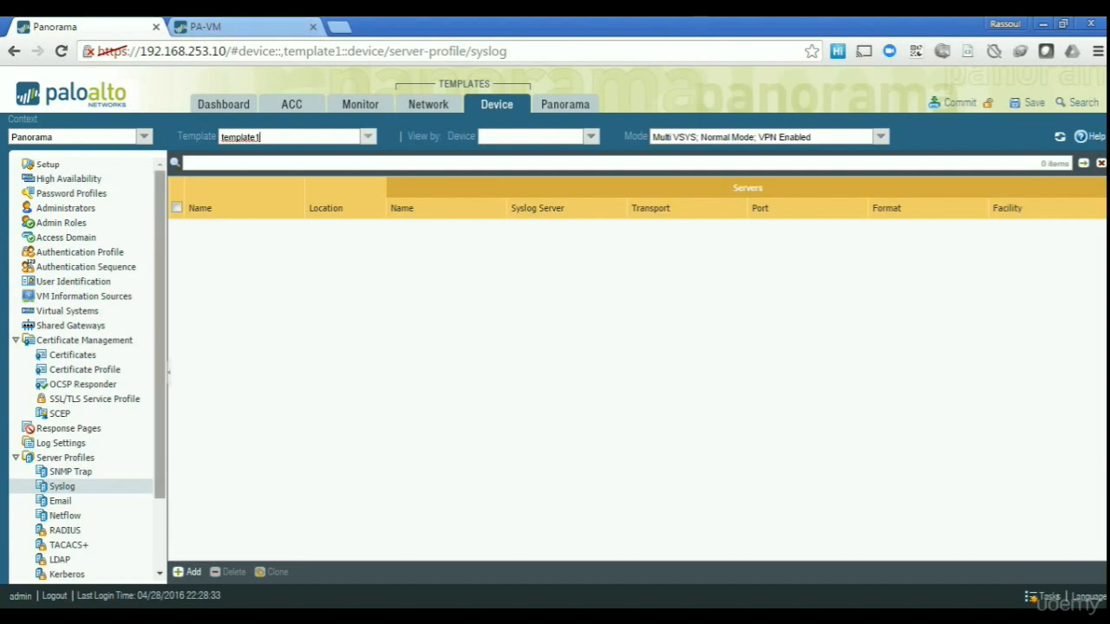
{"action": "left_click", "coordinate": [71, 193]}
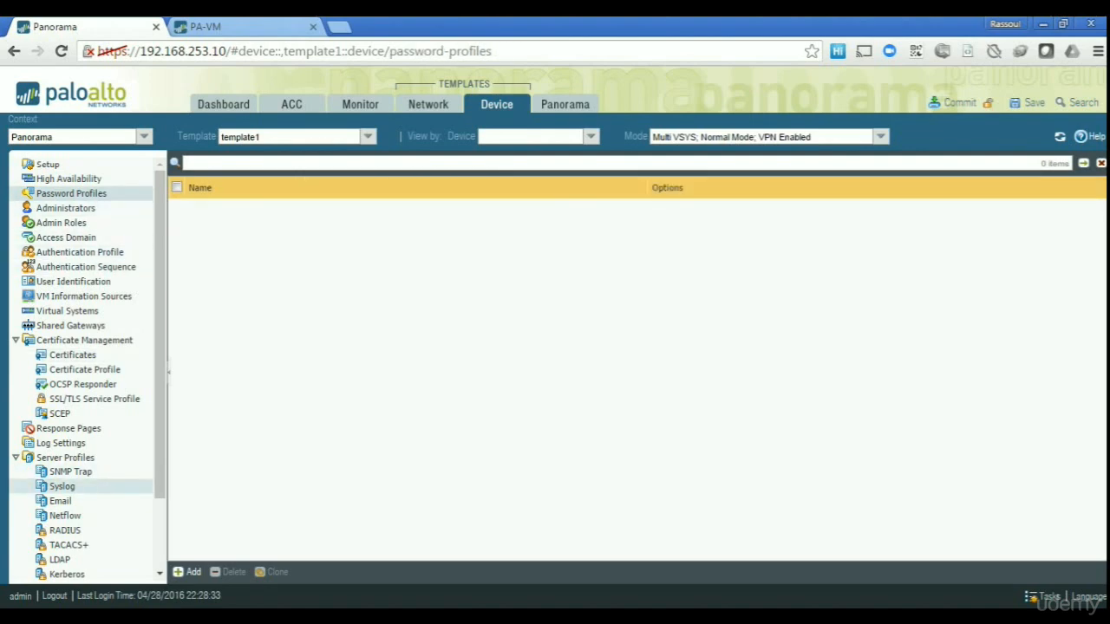
{"action": "left_click", "coordinate": [61, 486]}
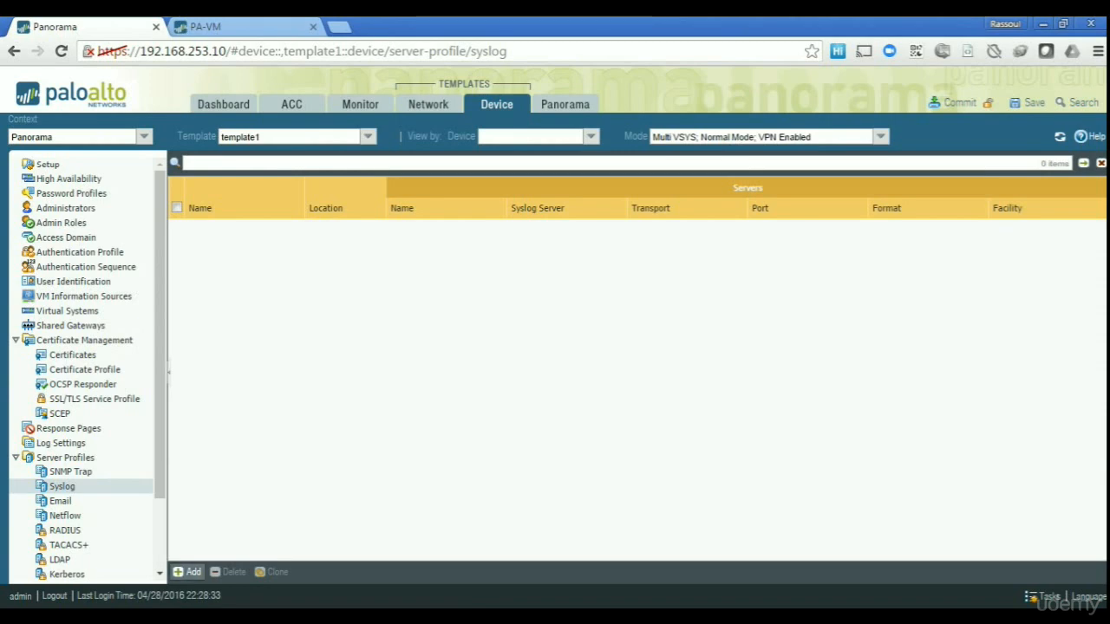
Discard the unfinished syslog profile and switch to template2's Syslog server profiles.
{"action": "left_click", "coordinate": [188, 571]}
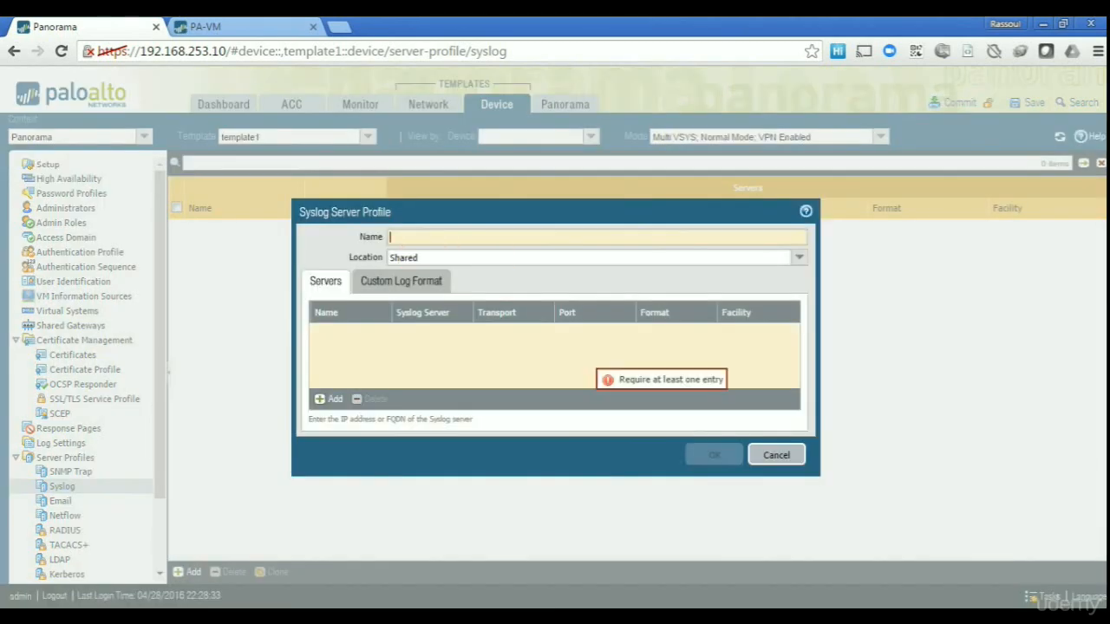
{"action": "left_click", "coordinate": [776, 456]}
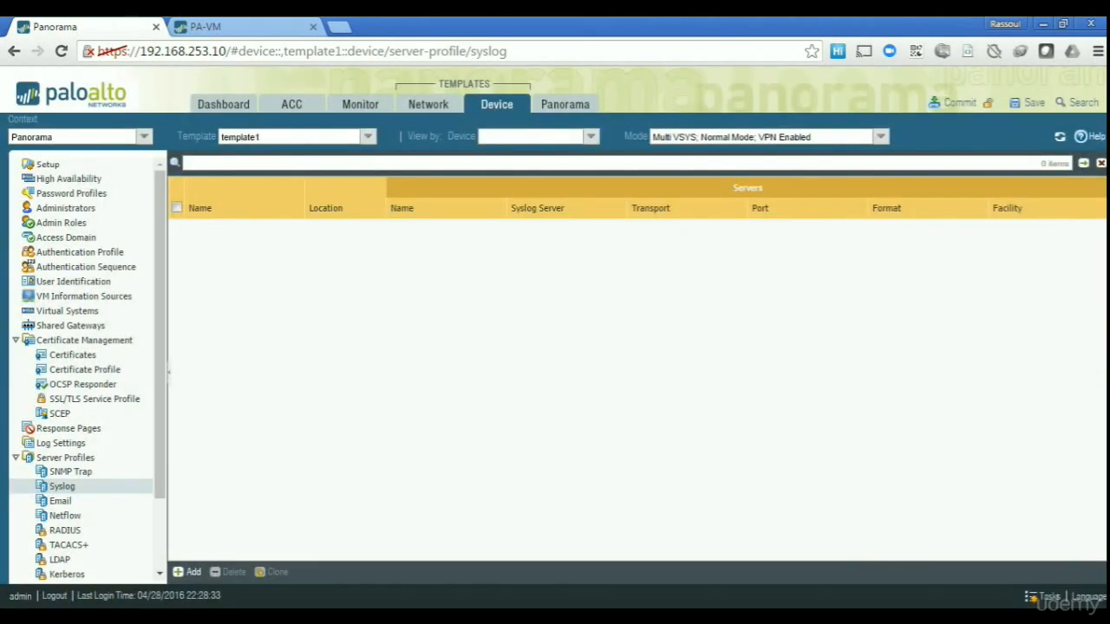
{"action": "left_click", "coordinate": [60, 501]}
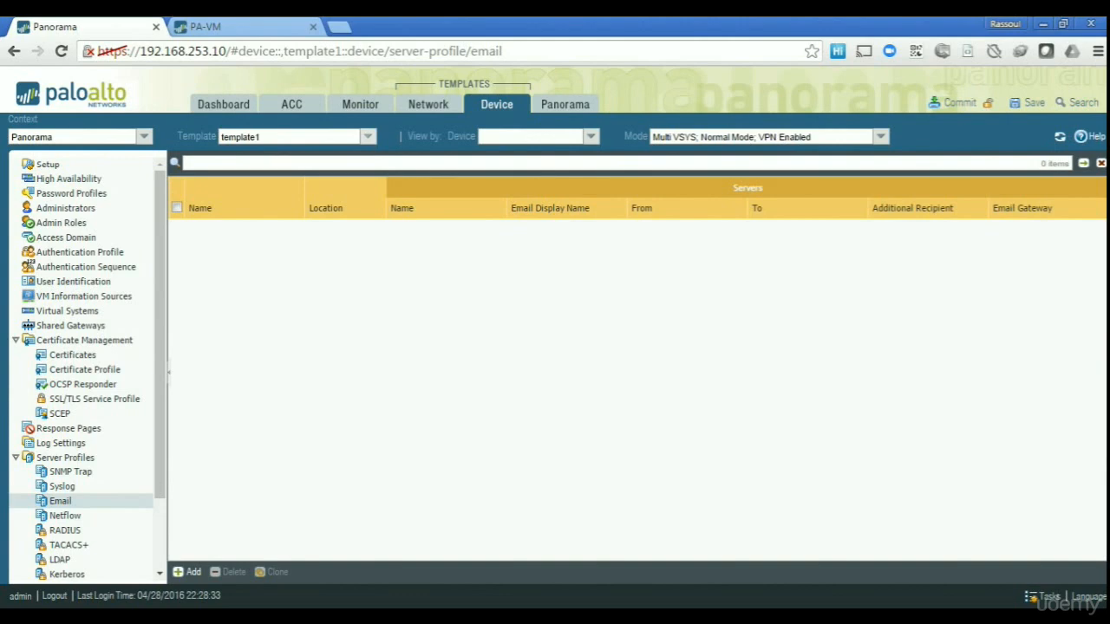
{"action": "left_click", "coordinate": [367, 136]}
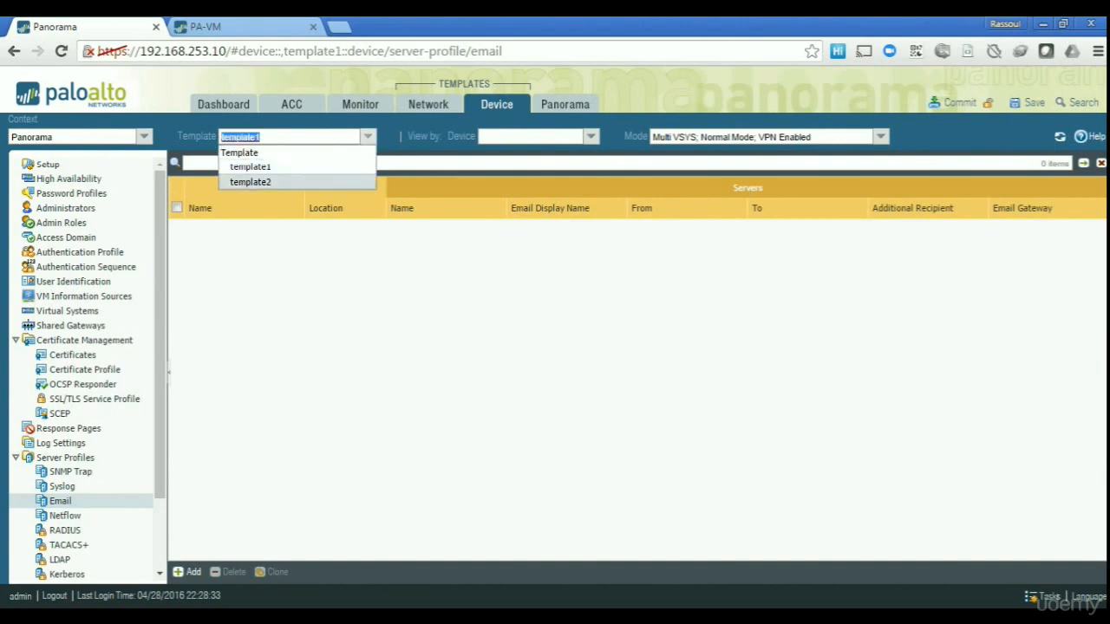
{"action": "left_click", "coordinate": [251, 182]}
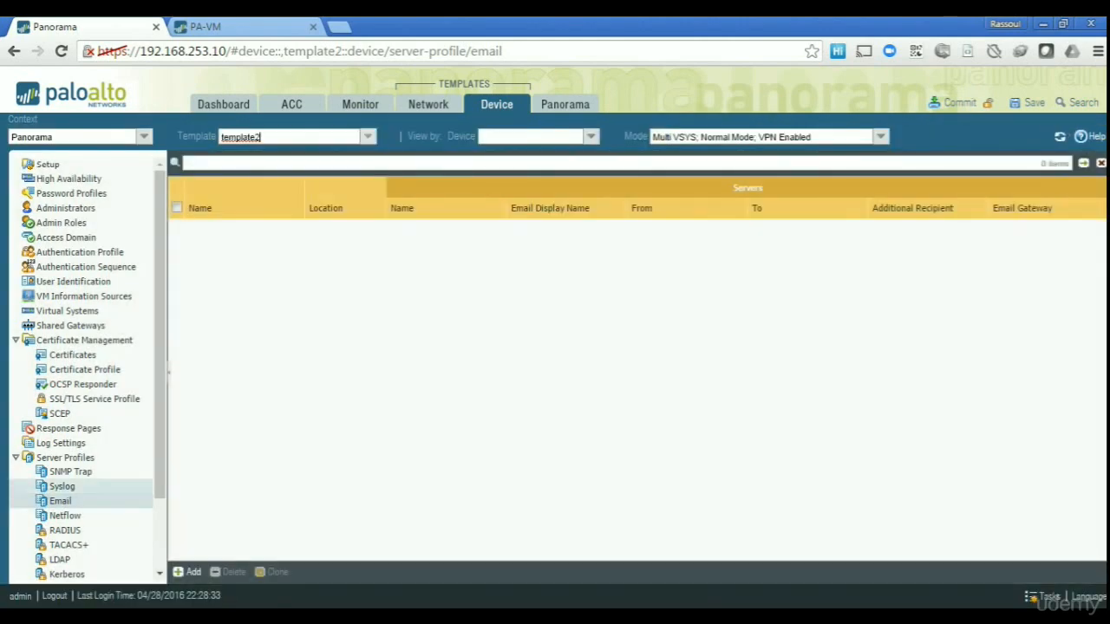
{"action": "left_click", "coordinate": [62, 486]}
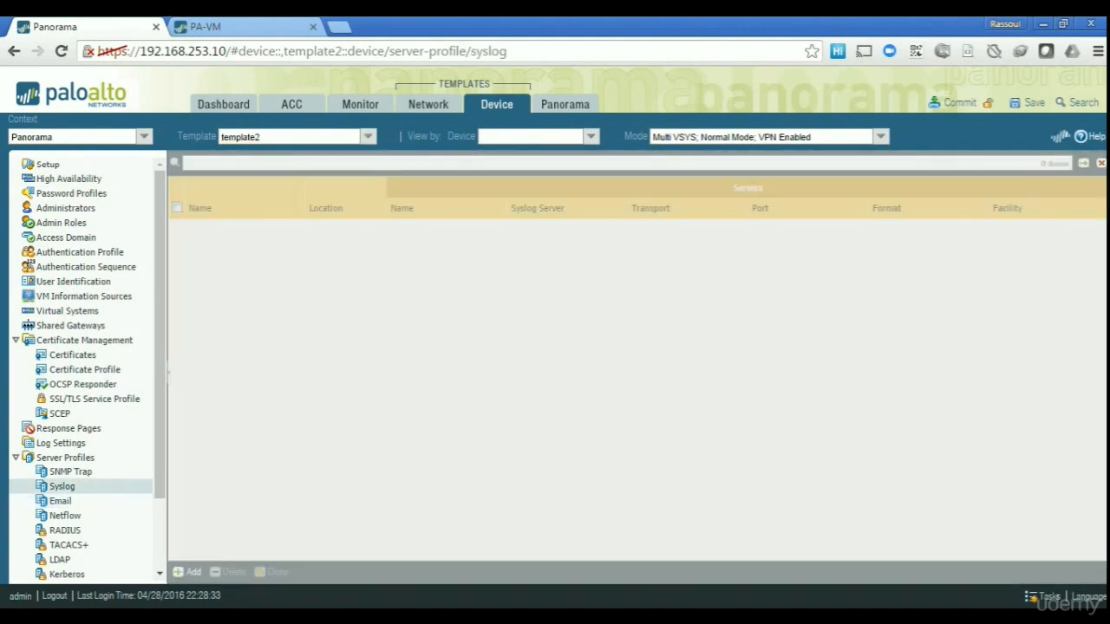
Add syslog profile 'syslog' with a server entry sending to 192.168.1.1.
{"action": "left_click", "coordinate": [188, 572]}
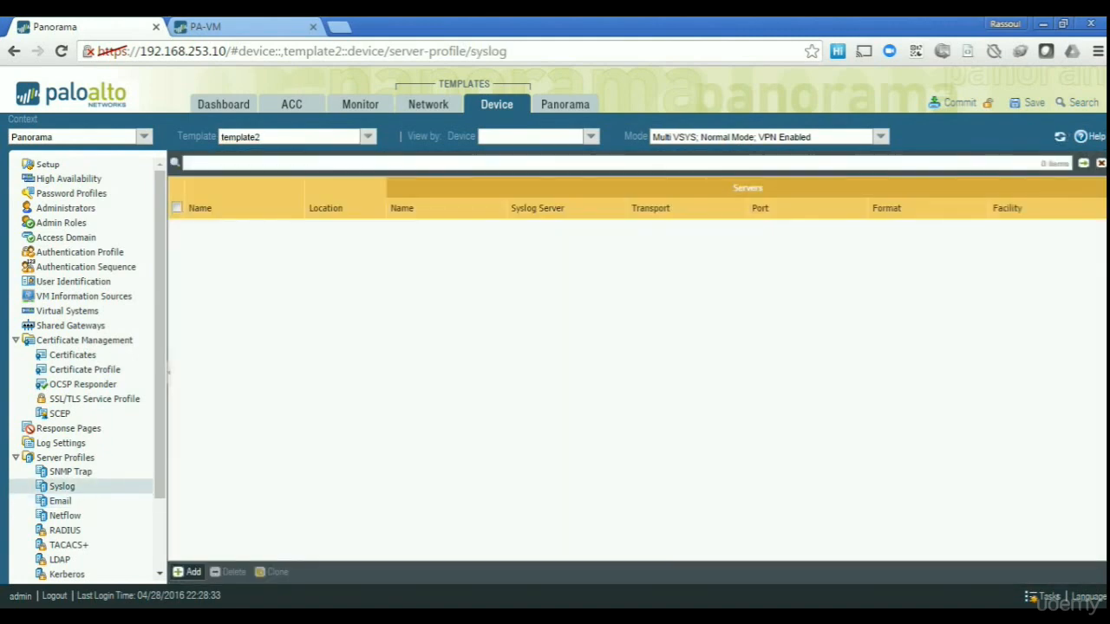
{"action": "type", "text": "syslog"}
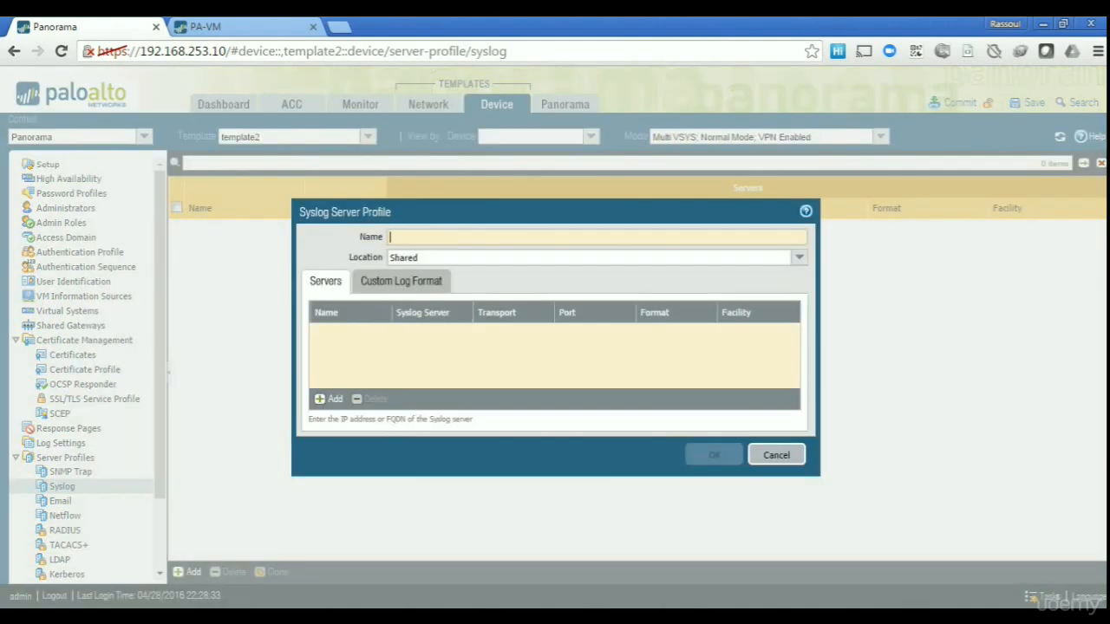
{"action": "key", "text": "Tab"}
{"action": "left_click", "coordinate": [331, 398]}
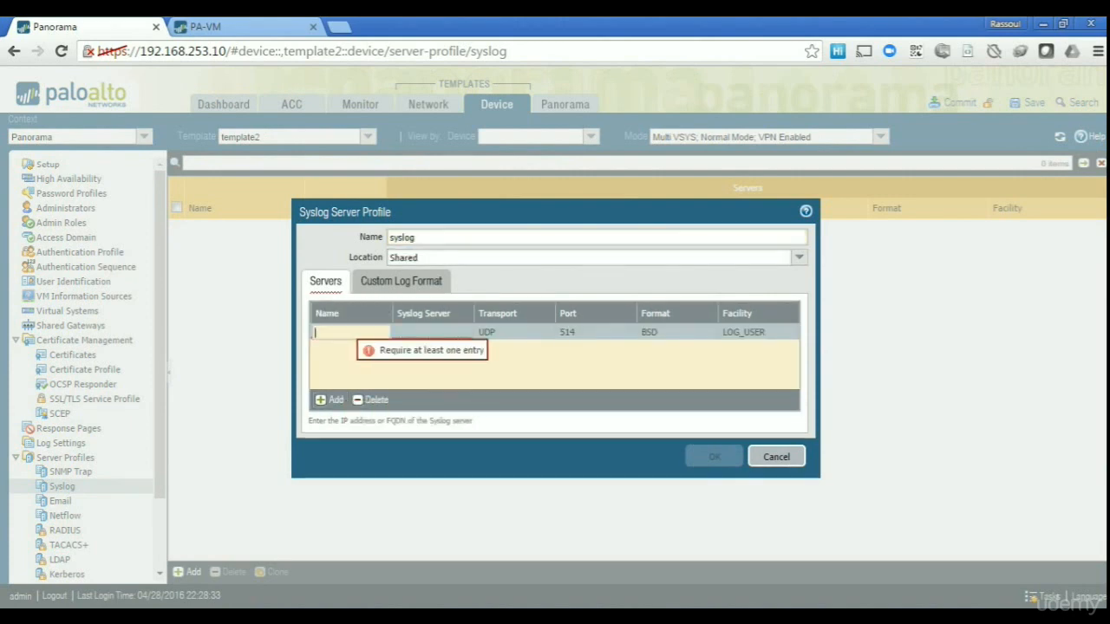
{"action": "type", "text": "syslog"}
{"action": "key", "text": "Tab"}
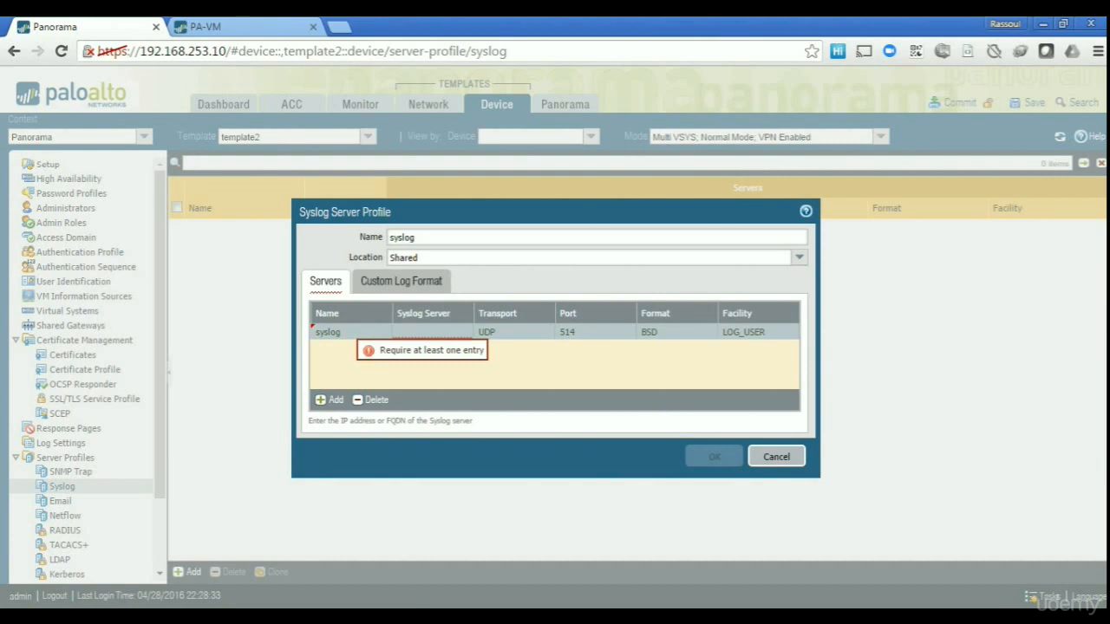
{"action": "type", "text": "192.168."}
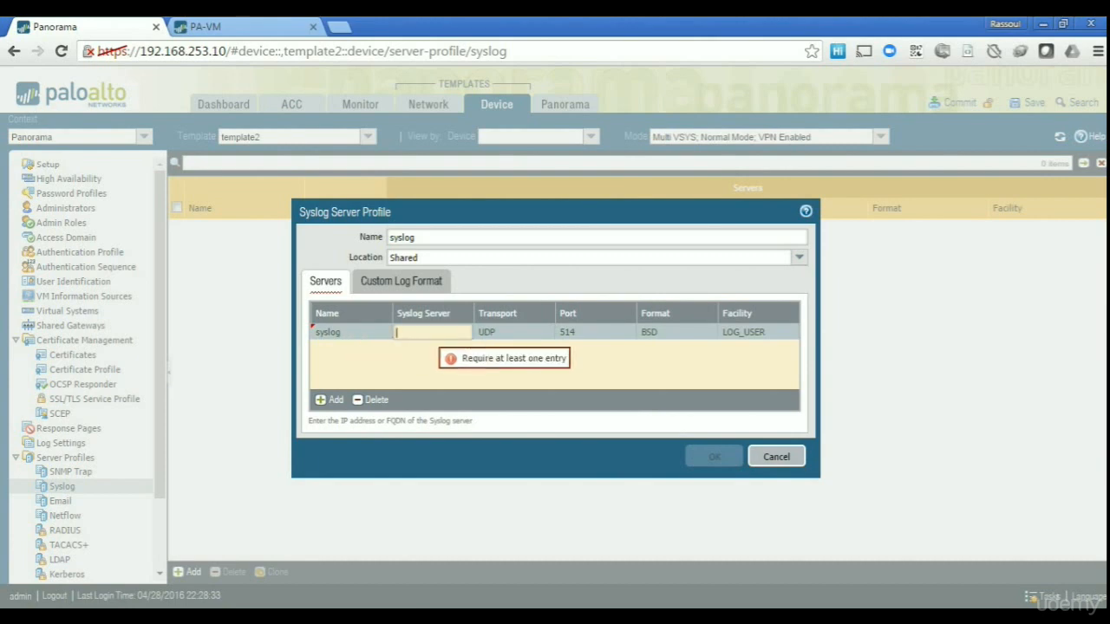
{"action": "type", "text": "1.1"}
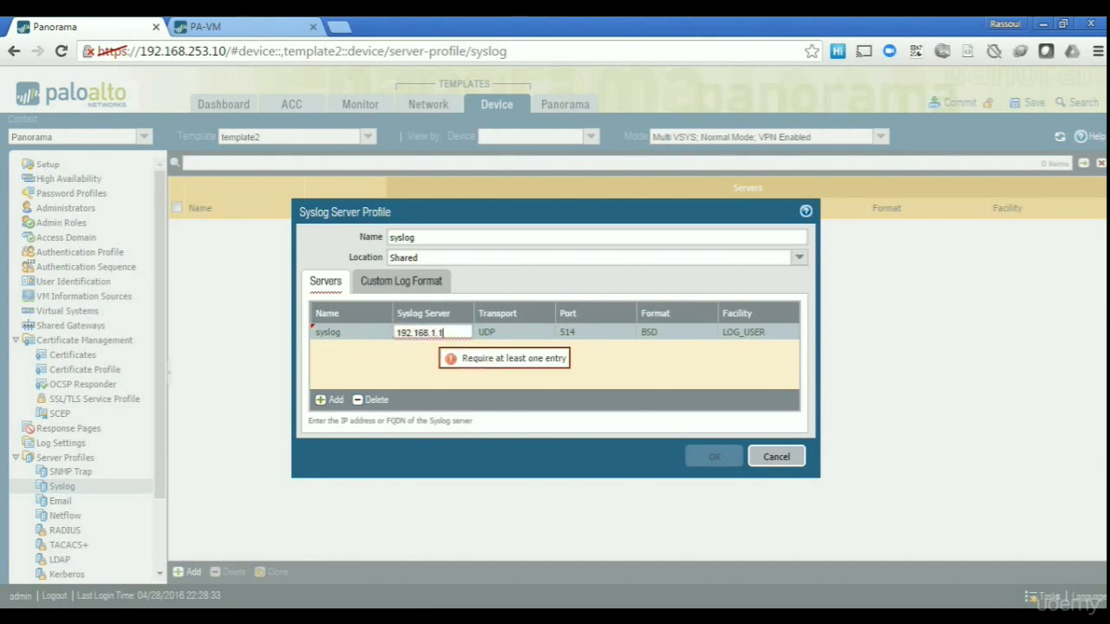
{"action": "left_click", "coordinate": [712, 372]}
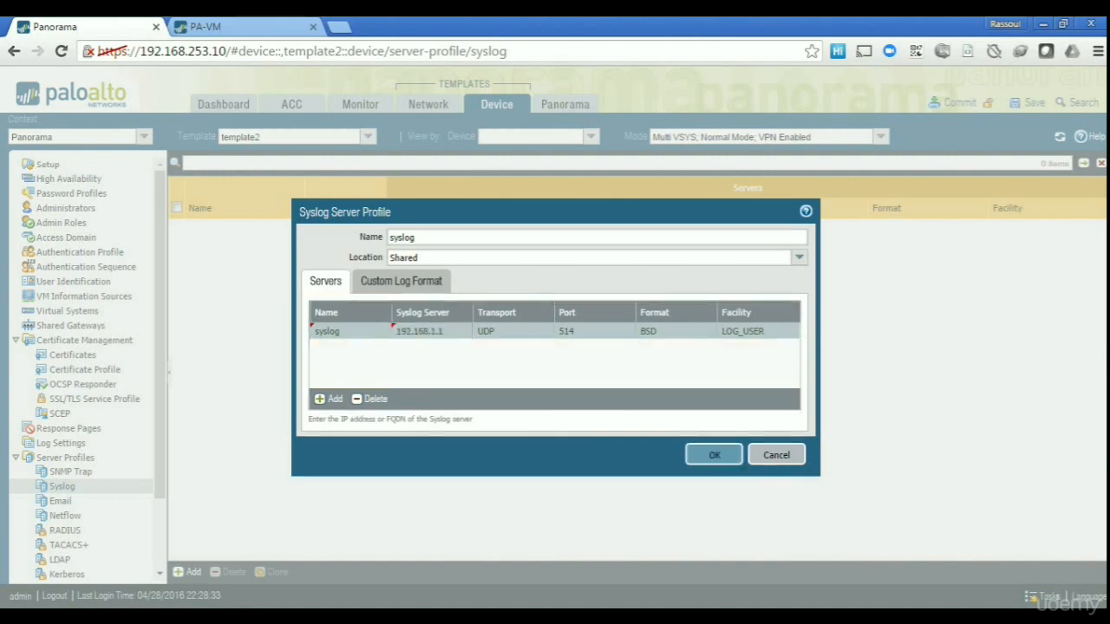
{"action": "left_click", "coordinate": [714, 457]}
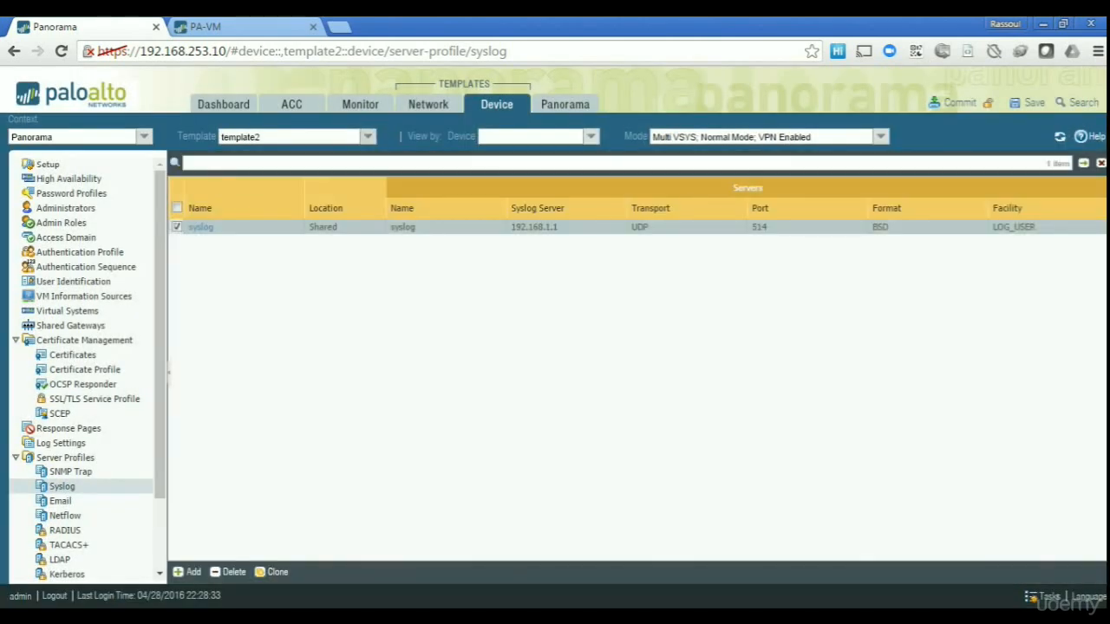
{"action": "left_click", "coordinate": [260, 136]}
In template1, add syslog profile 'syslog1' with server 192.168.1.10.
{"action": "left_click", "coordinate": [251, 166]}
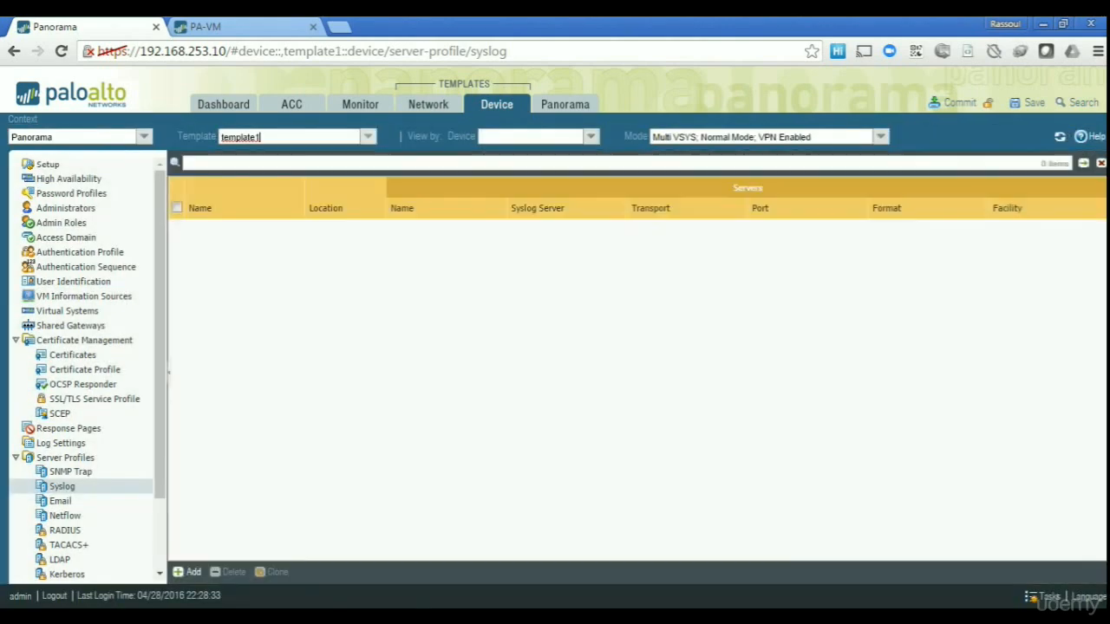
{"action": "left_click", "coordinate": [188, 572]}
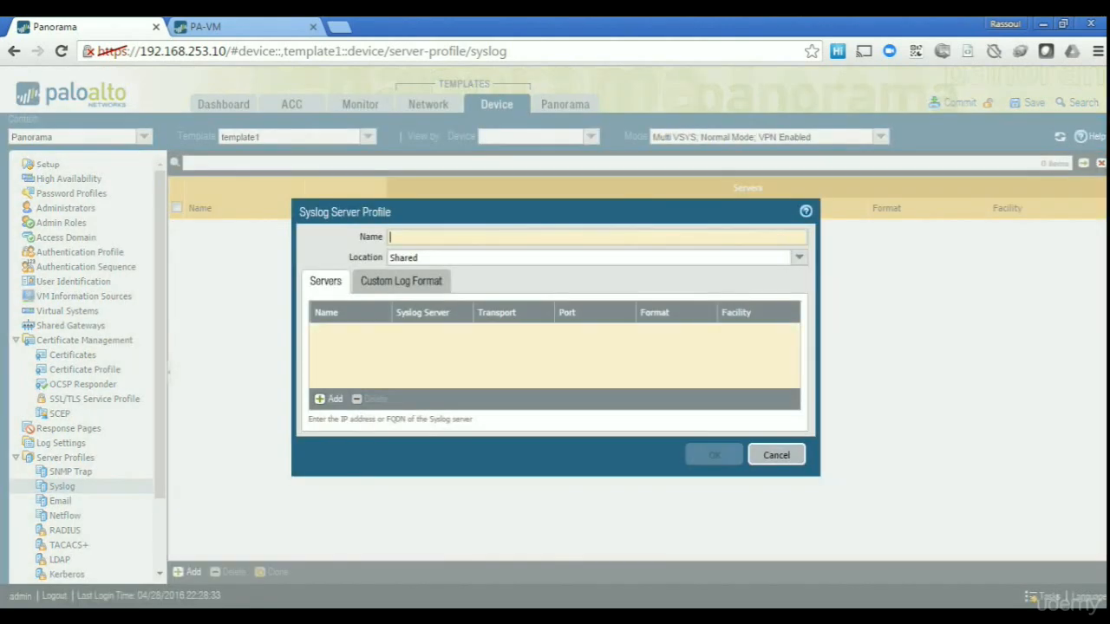
{"action": "type", "text": "syslog1"}
{"action": "left_click", "coordinate": [330, 399]}
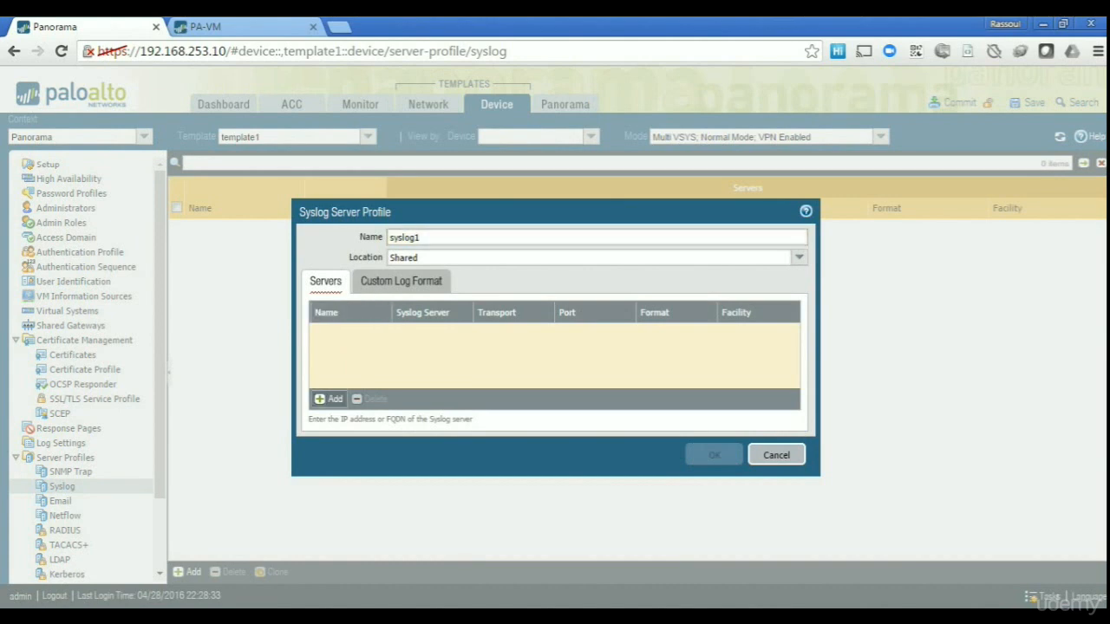
{"action": "type", "text": "syslog1"}
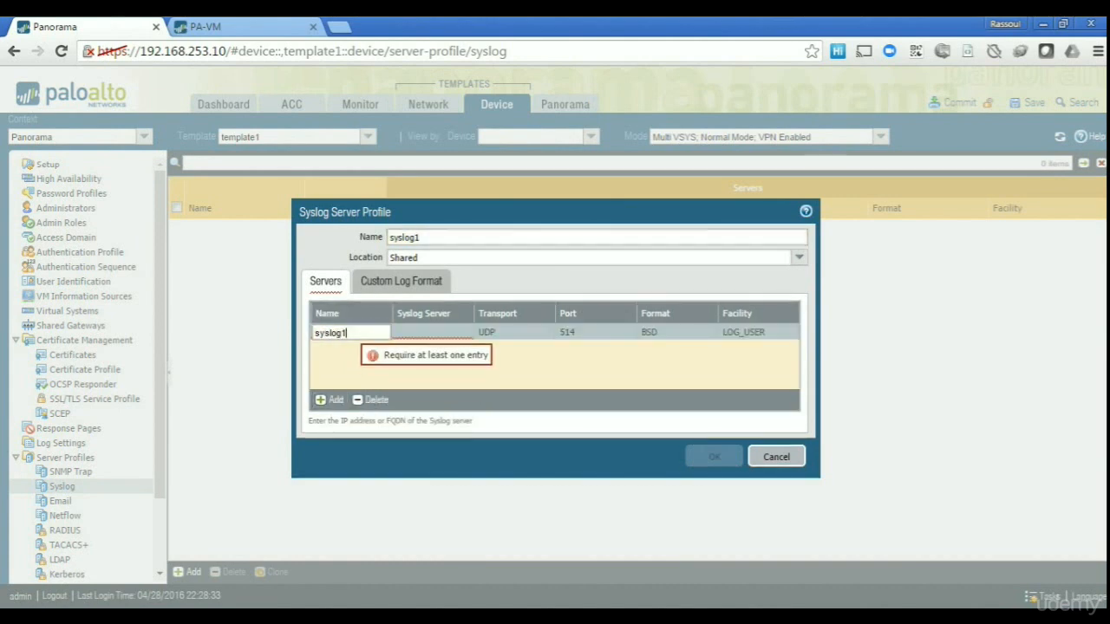
{"action": "key", "text": "Tab"}
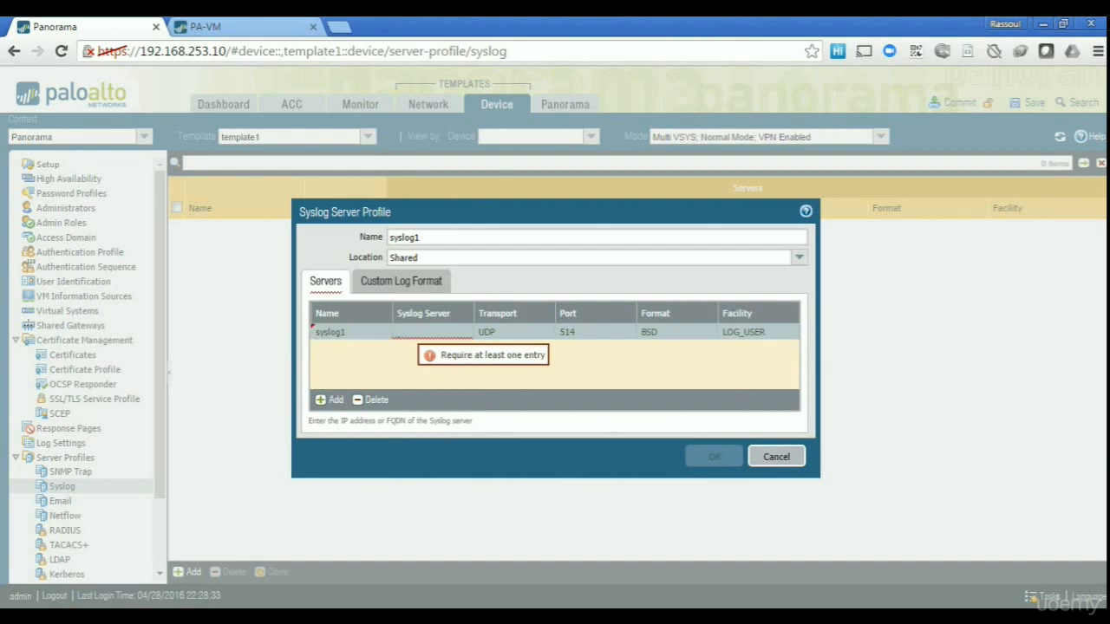
{"action": "type", "text": "192.168.1.10"}
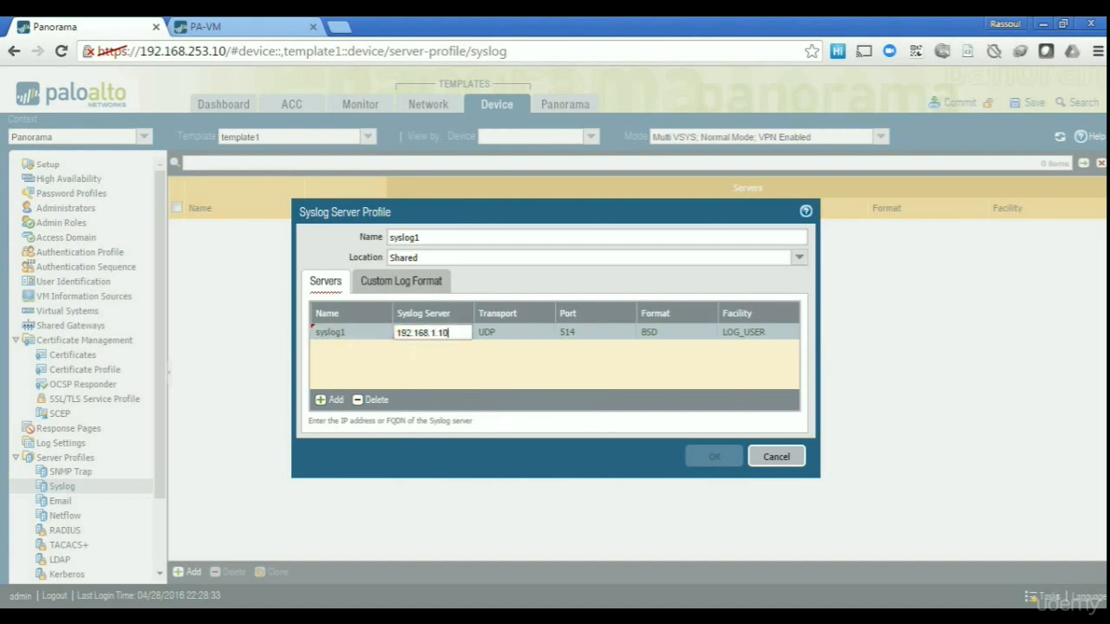
{"action": "key", "text": "Return"}
{"action": "key", "text": "Return"}
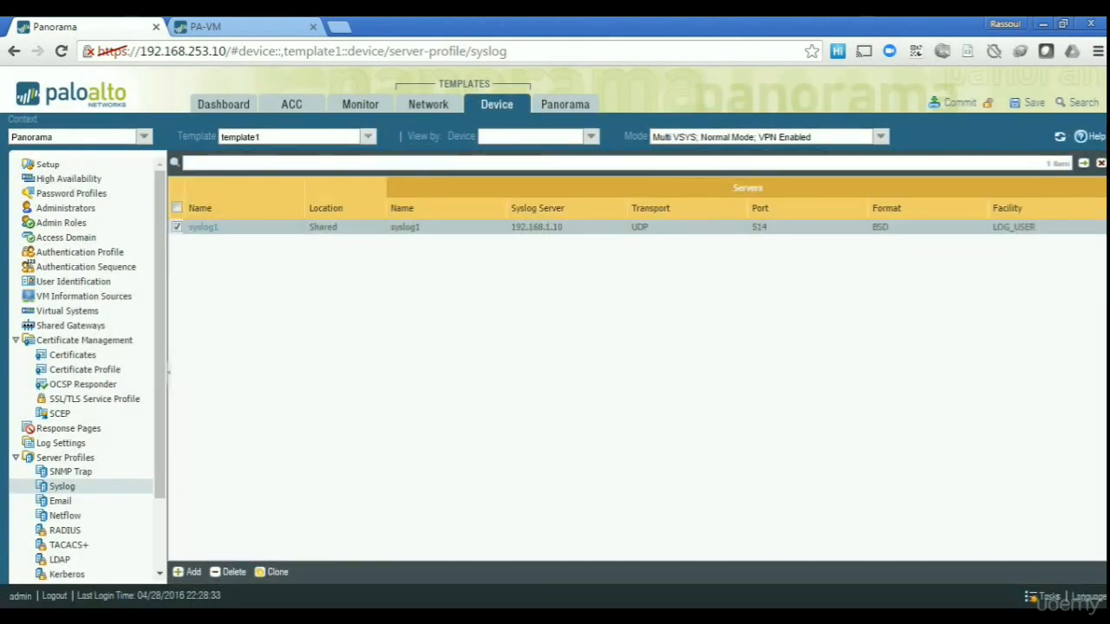
Check template2 still has its syslog profile, then return to template1.
{"action": "left_click", "coordinate": [367, 136]}
{"action": "left_click", "coordinate": [244, 180]}
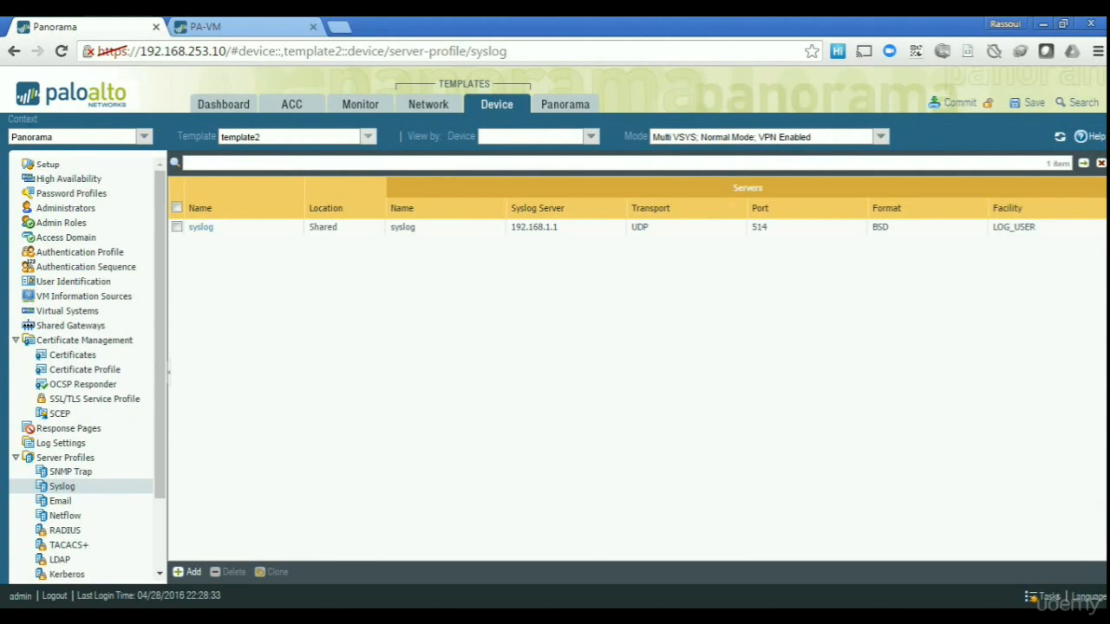
{"action": "left_click", "coordinate": [369, 136]}
{"action": "left_click", "coordinate": [269, 167]}
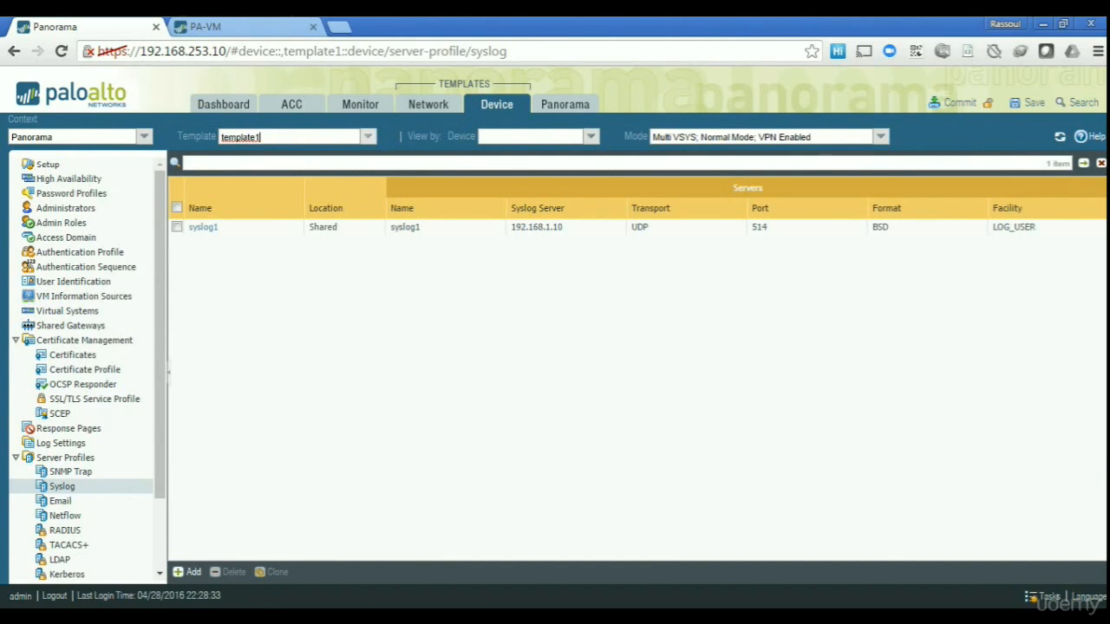
In template1's Zones, add layer3 zones named IN and OUT on vsys1.
{"action": "left_click", "coordinate": [428, 104]}
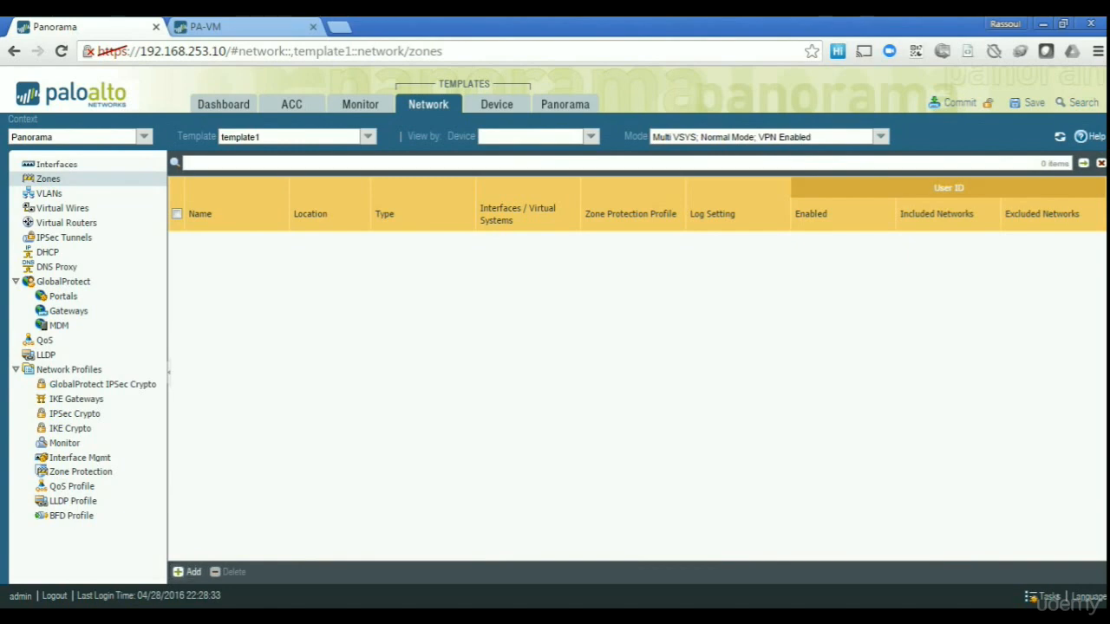
{"action": "left_click", "coordinate": [368, 136]}
{"action": "left_click", "coordinate": [367, 136]}
{"action": "left_click", "coordinate": [187, 573]}
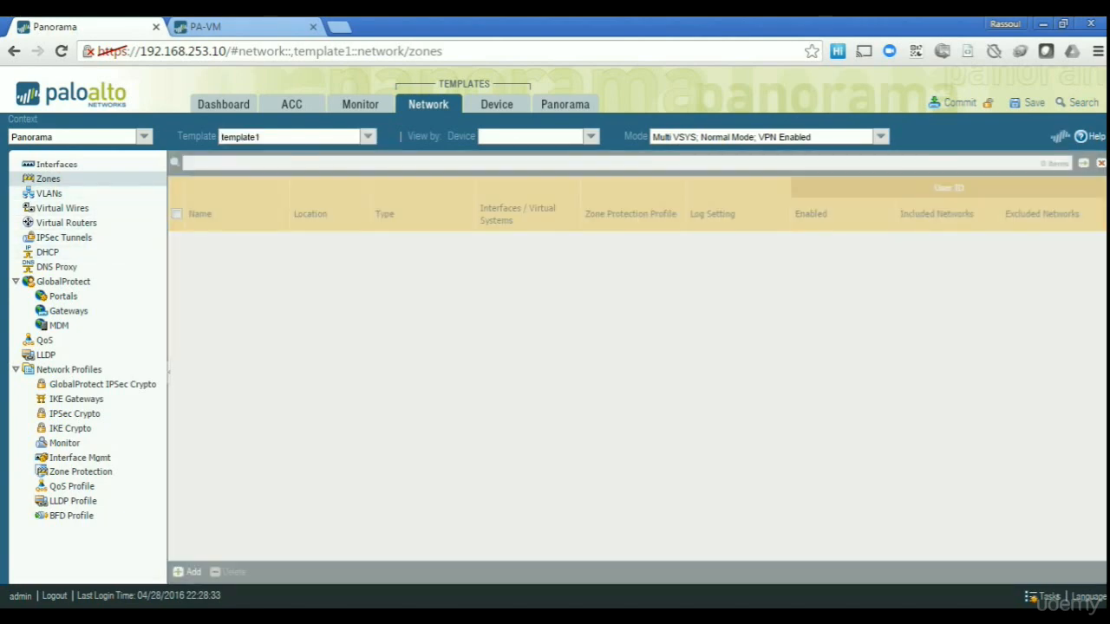
{"action": "type", "text": "IN"}
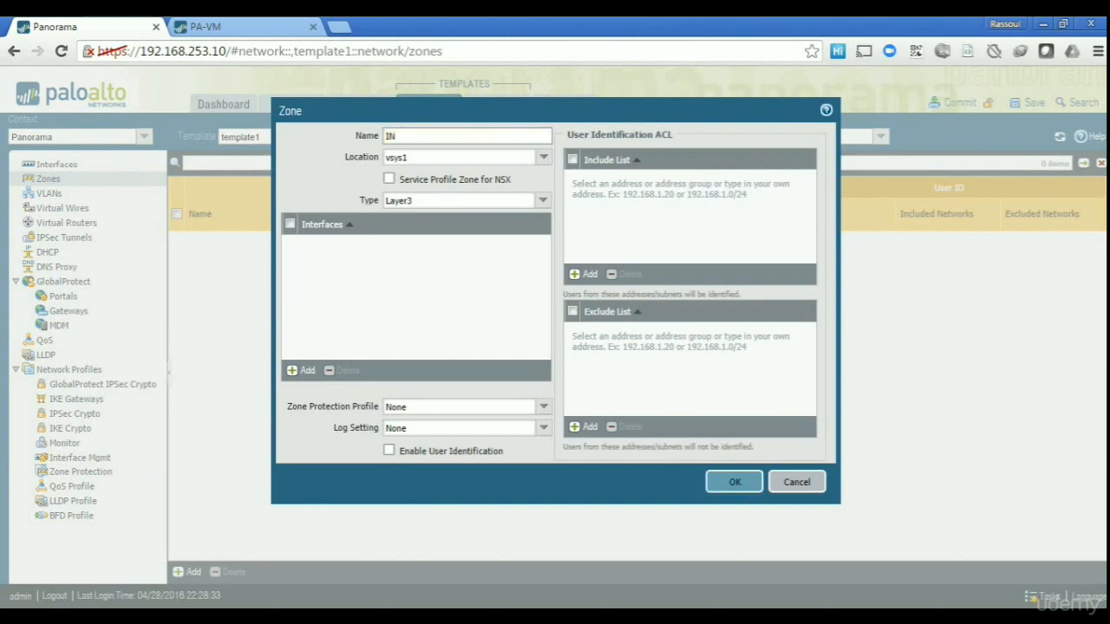
{"action": "key", "text": "Return"}
{"action": "left_click", "coordinate": [187, 572]}
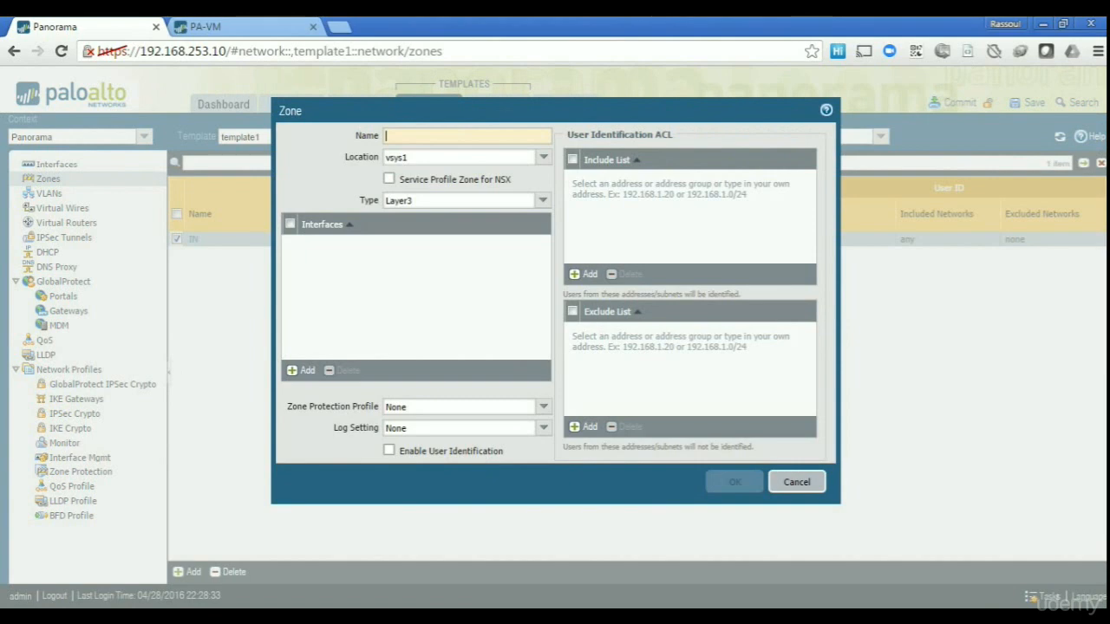
{"action": "type", "text": "OUT"}
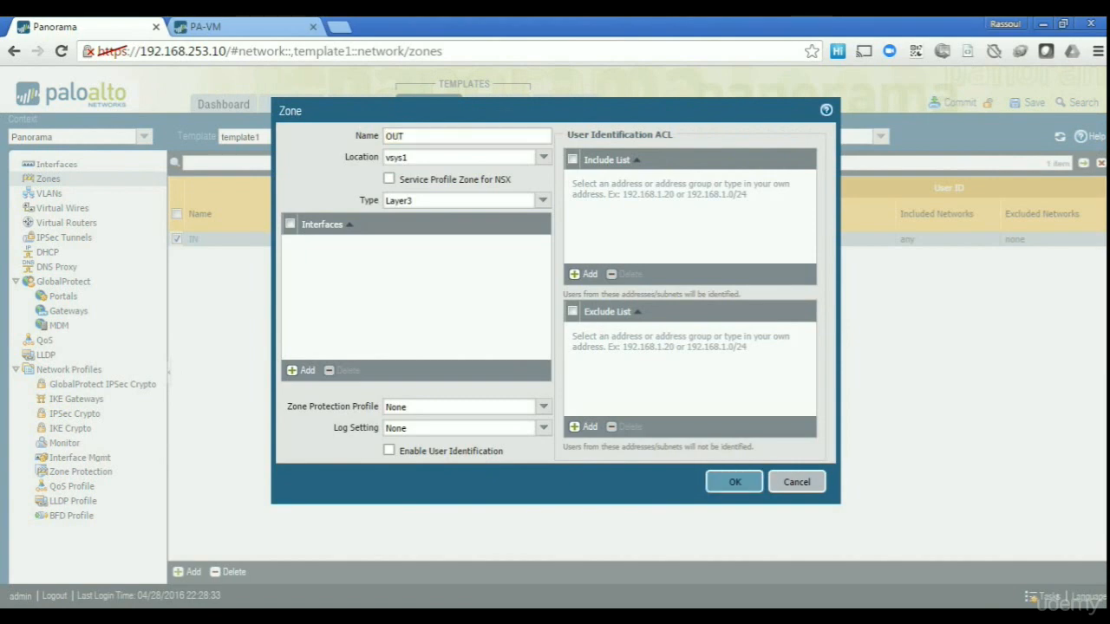
{"action": "key", "text": "Return"}
Add zones Green and Red to template2, then return to template1's zones IN and OUT.
{"action": "left_click", "coordinate": [367, 137]}
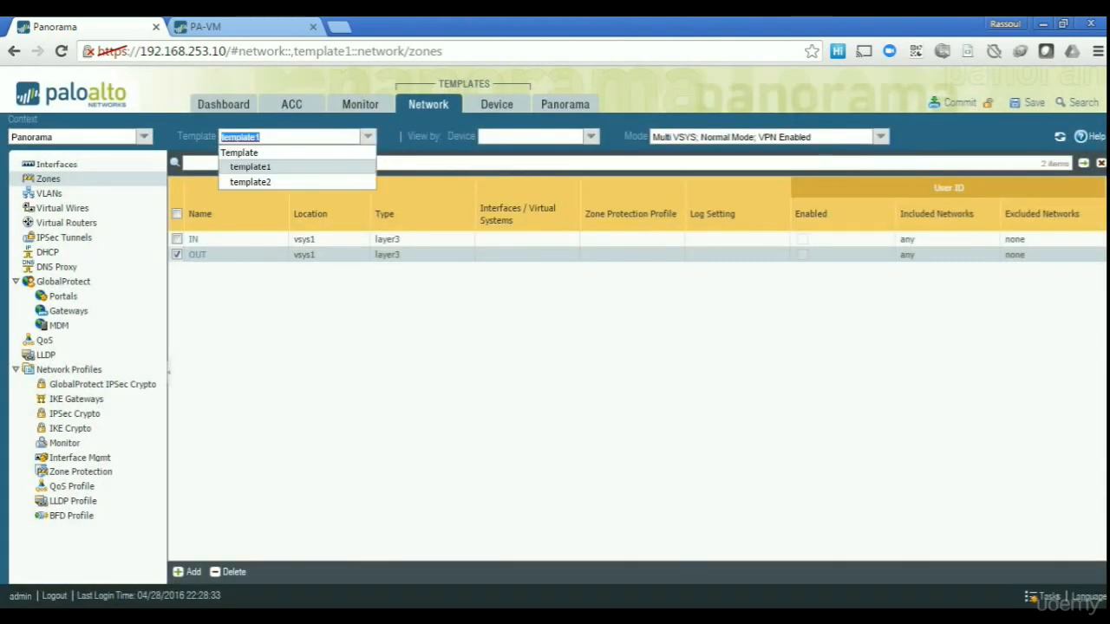
{"action": "left_click", "coordinate": [251, 181]}
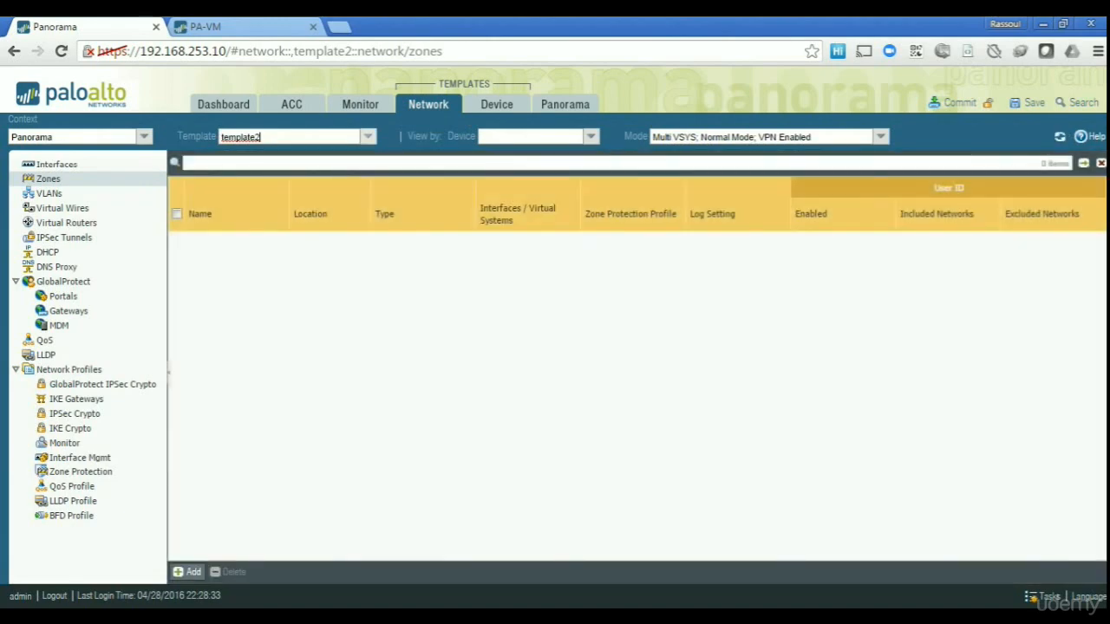
{"action": "left_click", "coordinate": [188, 572]}
{"action": "type", "text": "Green"}
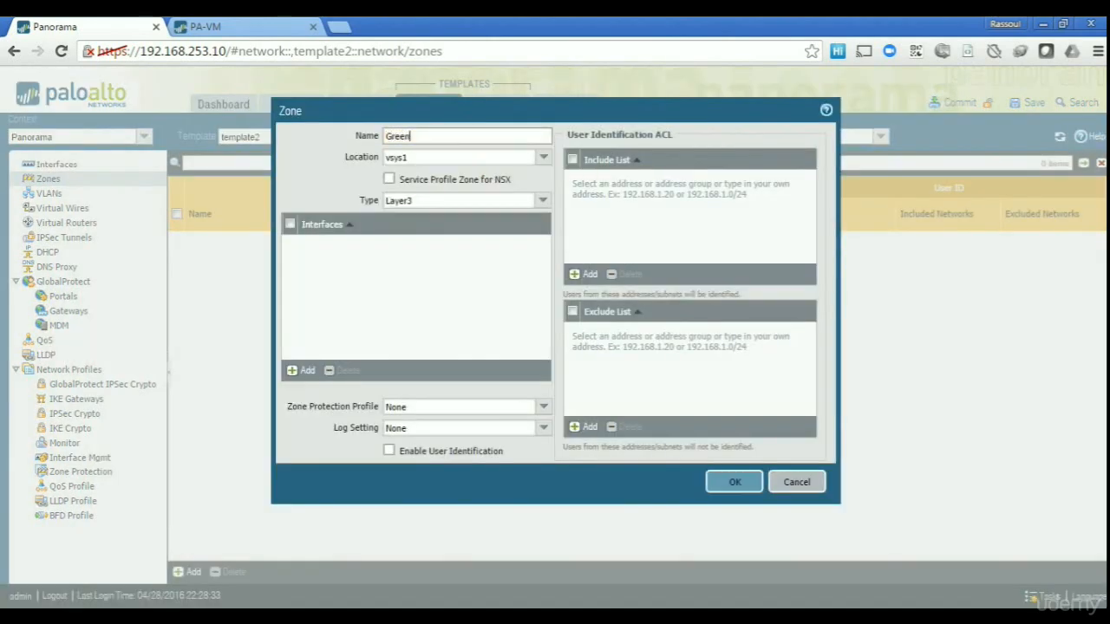
{"action": "left_click", "coordinate": [734, 482]}
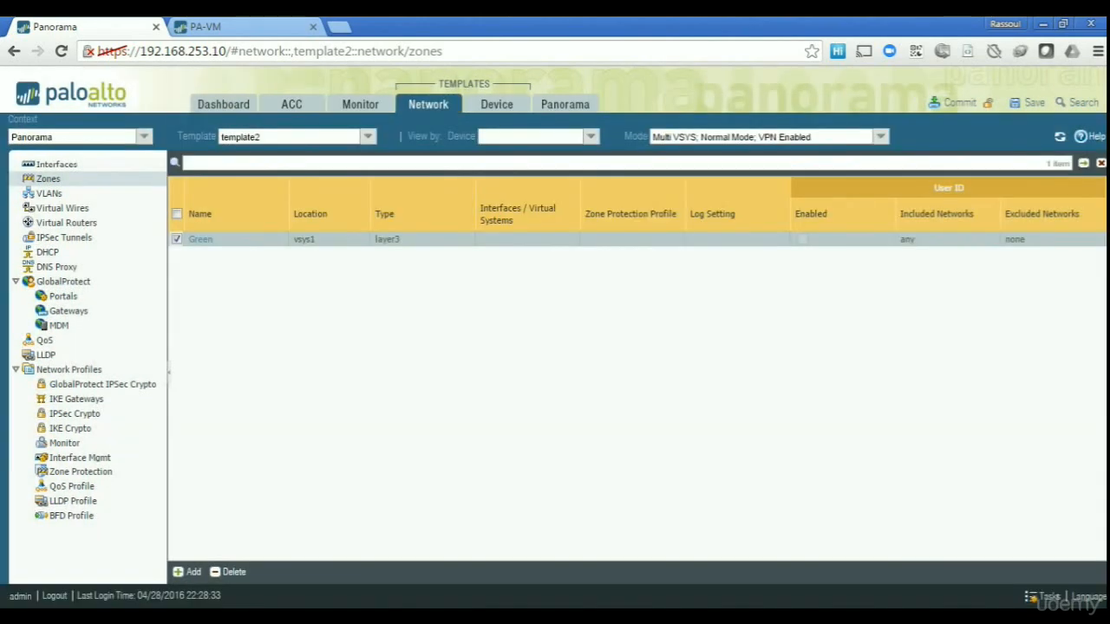
{"action": "type", "text": "Red"}
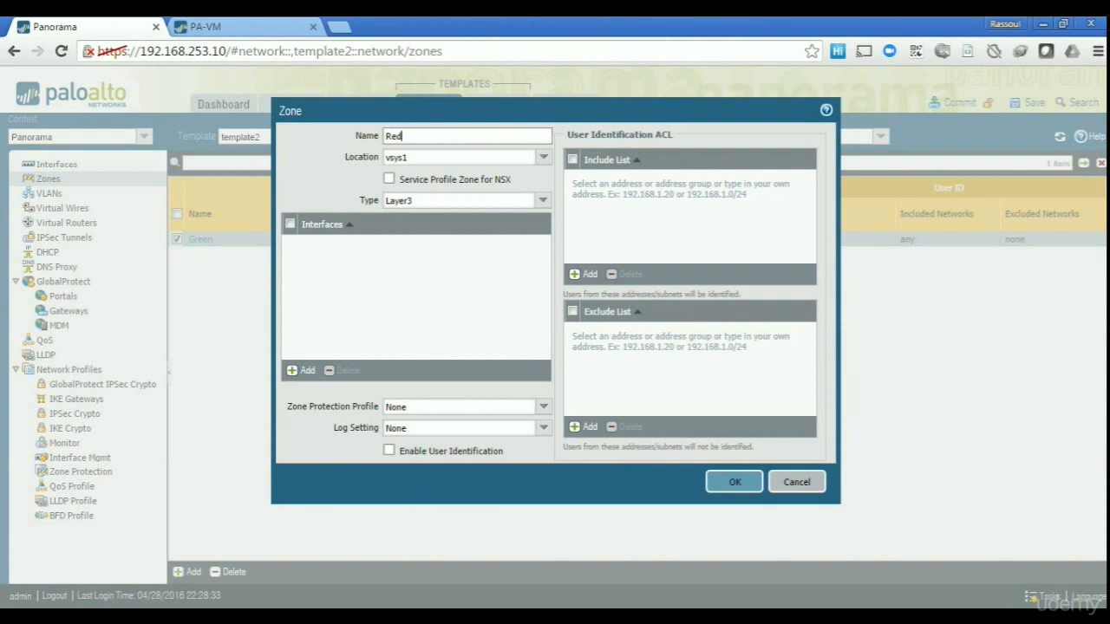
{"action": "key", "text": "Return"}
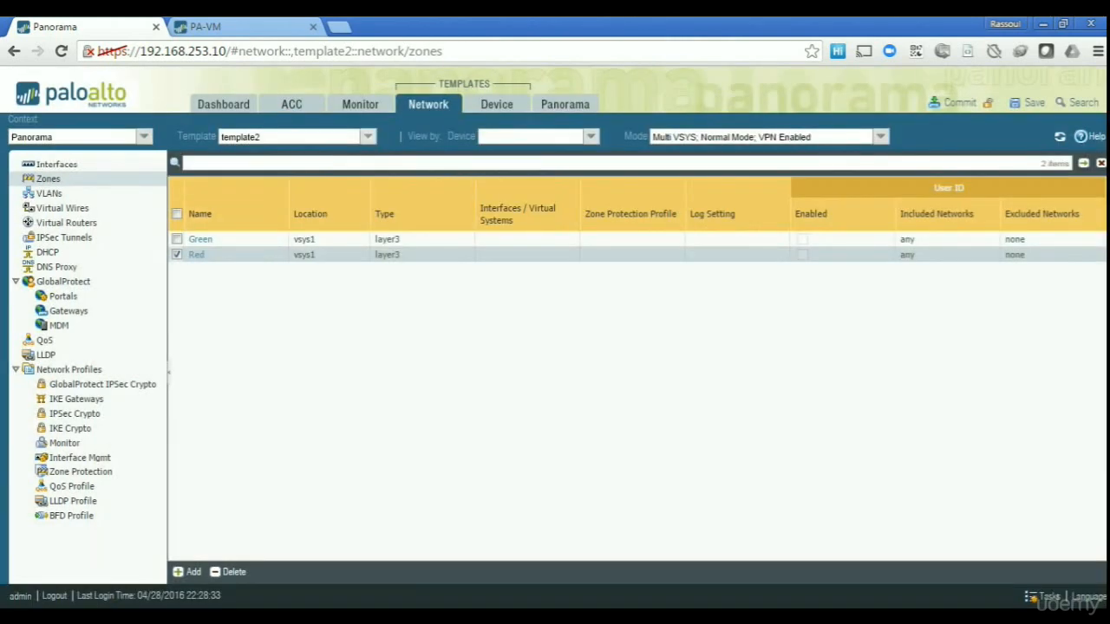
{"action": "left_click", "coordinate": [367, 136]}
{"action": "left_click", "coordinate": [252, 166]}
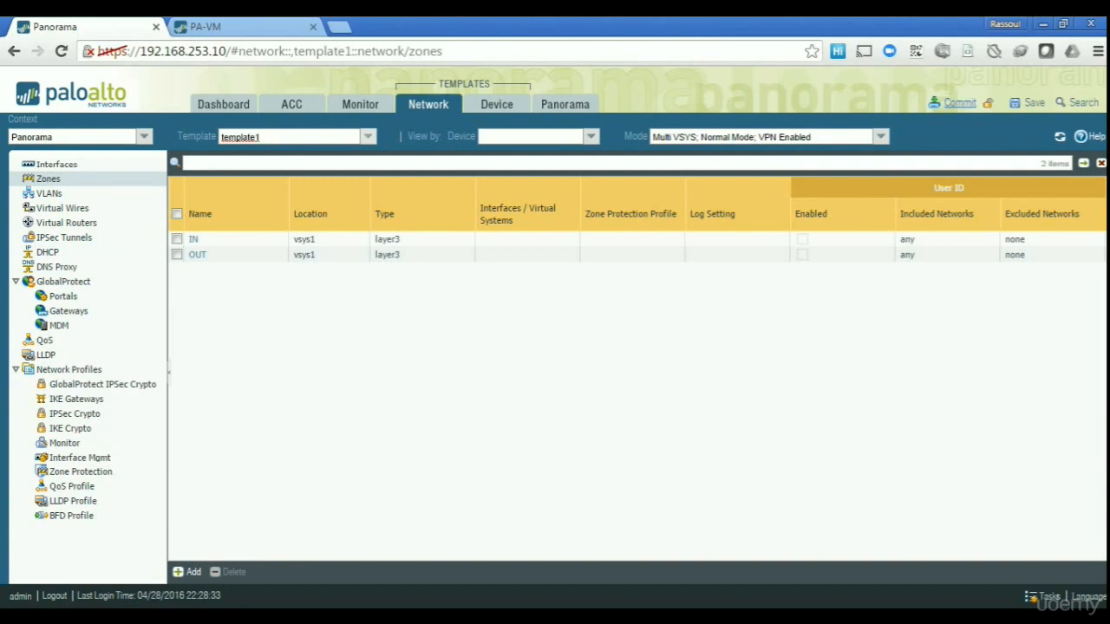
Commit template1 to the PA-VM firewall as a Template commit and close the 100% job status.
{"action": "left_click", "coordinate": [959, 102]}
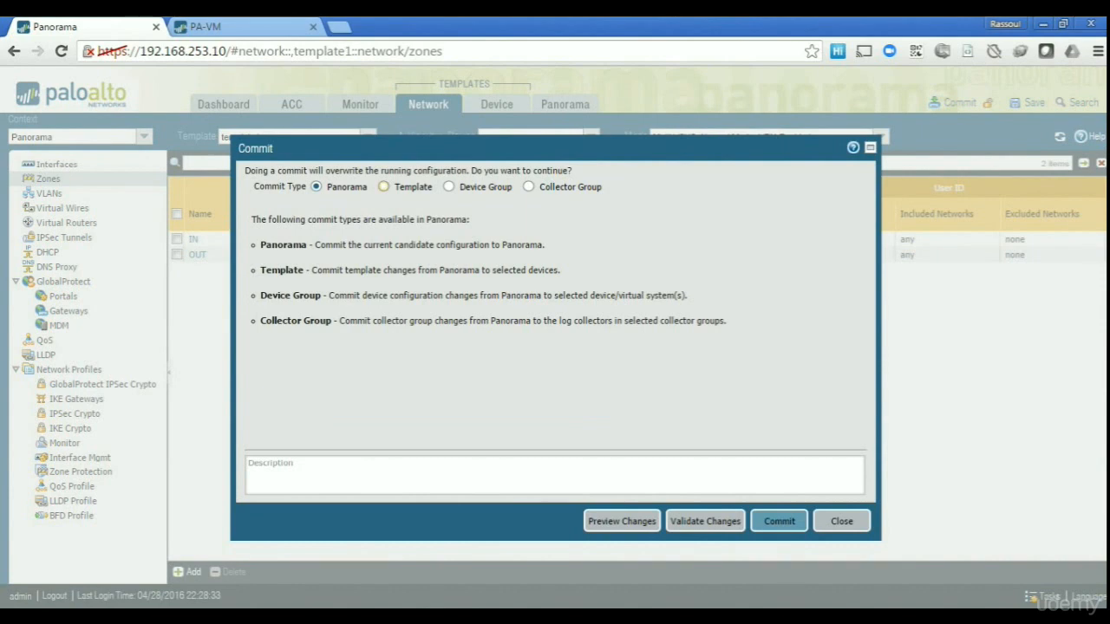
{"action": "left_click", "coordinate": [383, 186]}
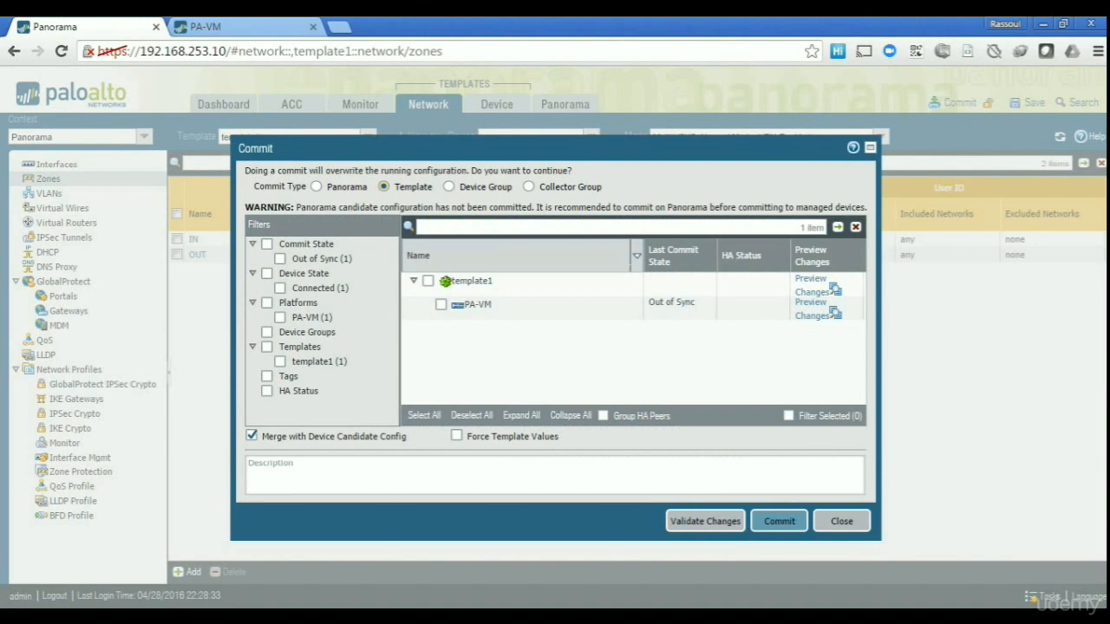
{"action": "left_click", "coordinate": [428, 280]}
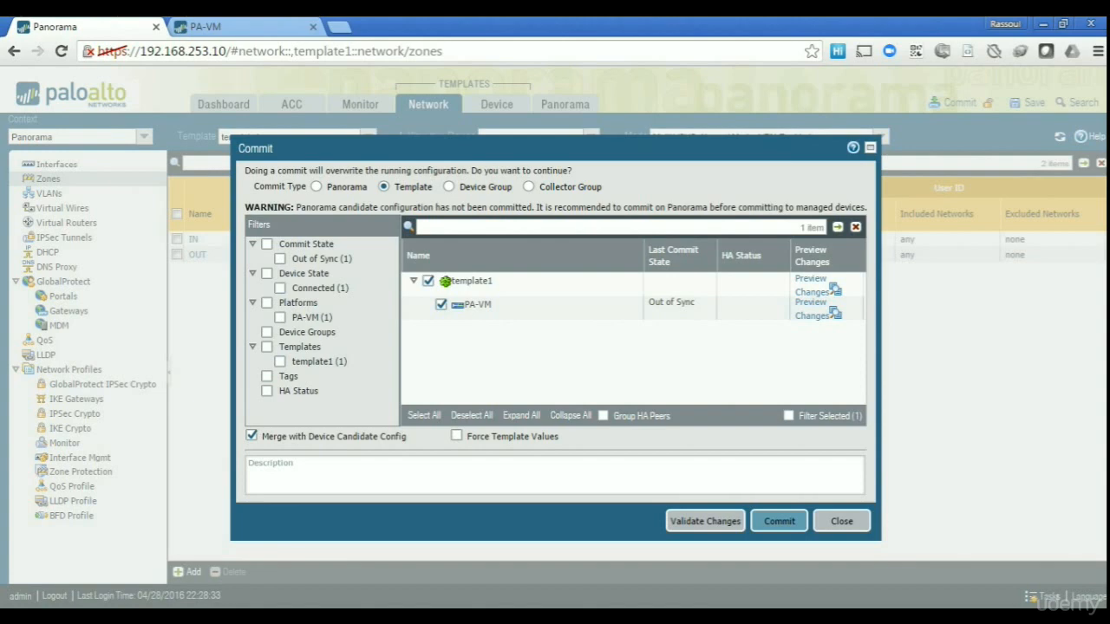
{"action": "left_click", "coordinate": [779, 521]}
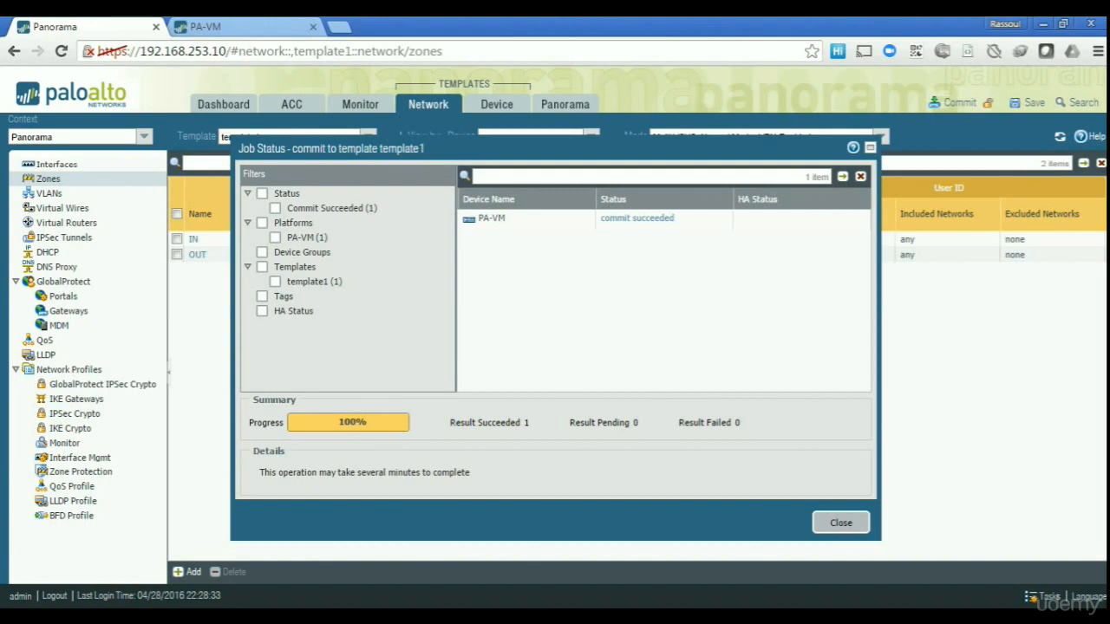
{"action": "left_click", "coordinate": [840, 522]}
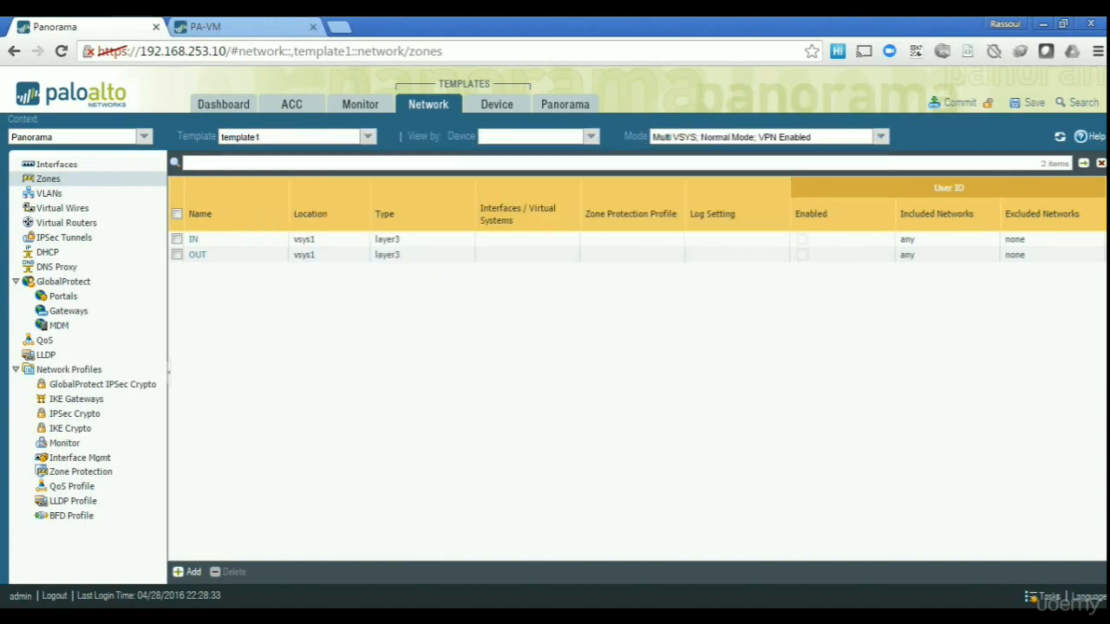
{"action": "left_click", "coordinate": [247, 27]}
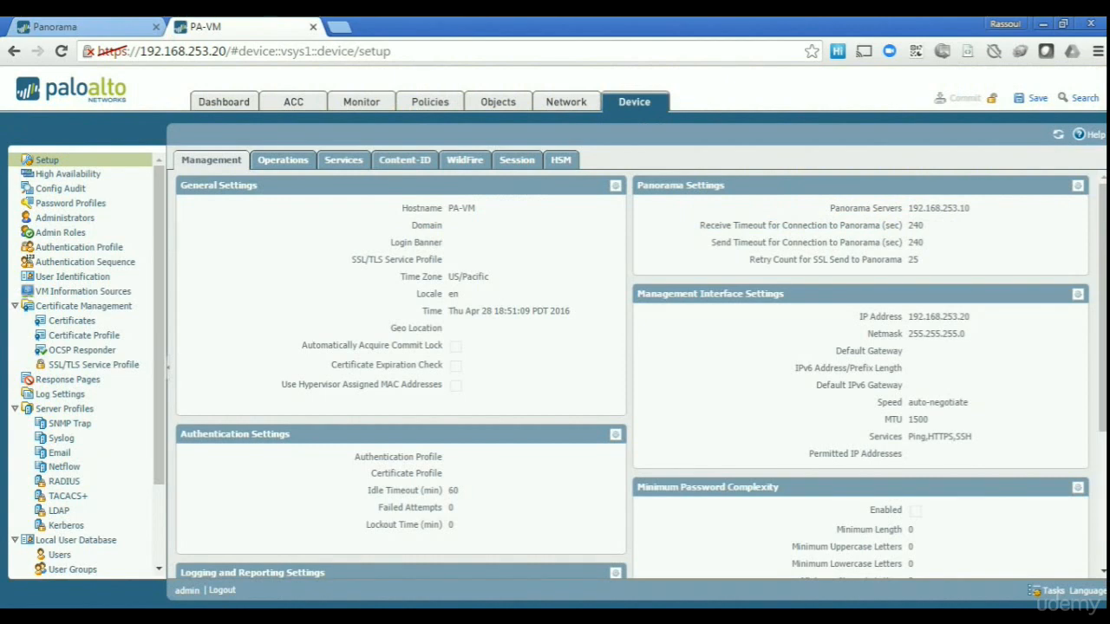
{"action": "left_click", "coordinate": [566, 103]}
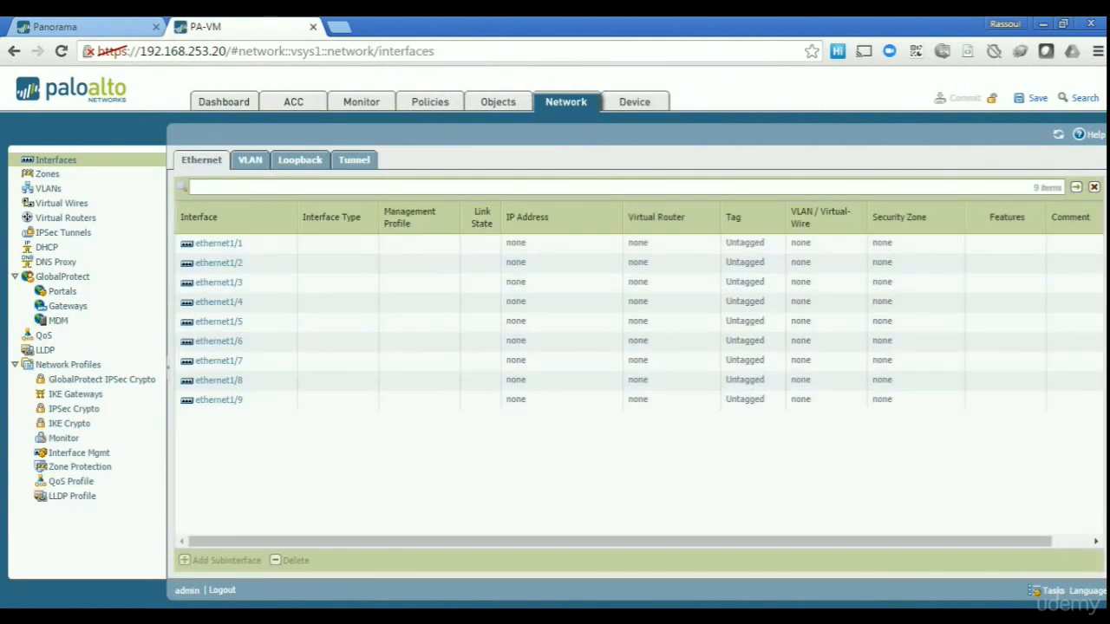
{"action": "left_click", "coordinate": [48, 174]}
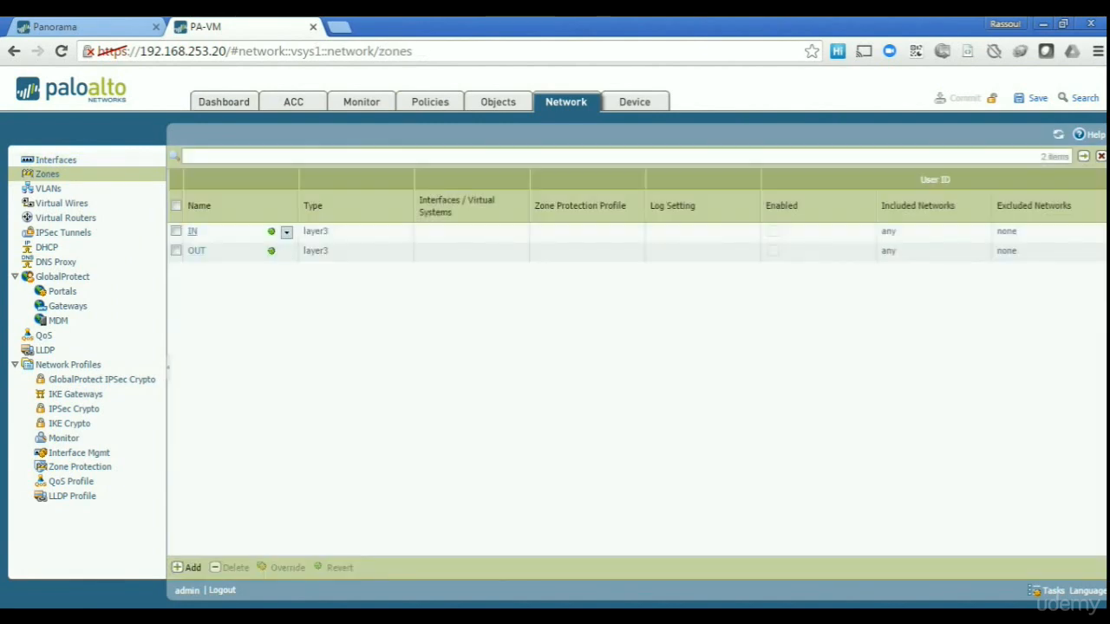
{"action": "mouse_move", "coordinate": [271, 232]}
{"action": "left_click", "coordinate": [634, 103]}
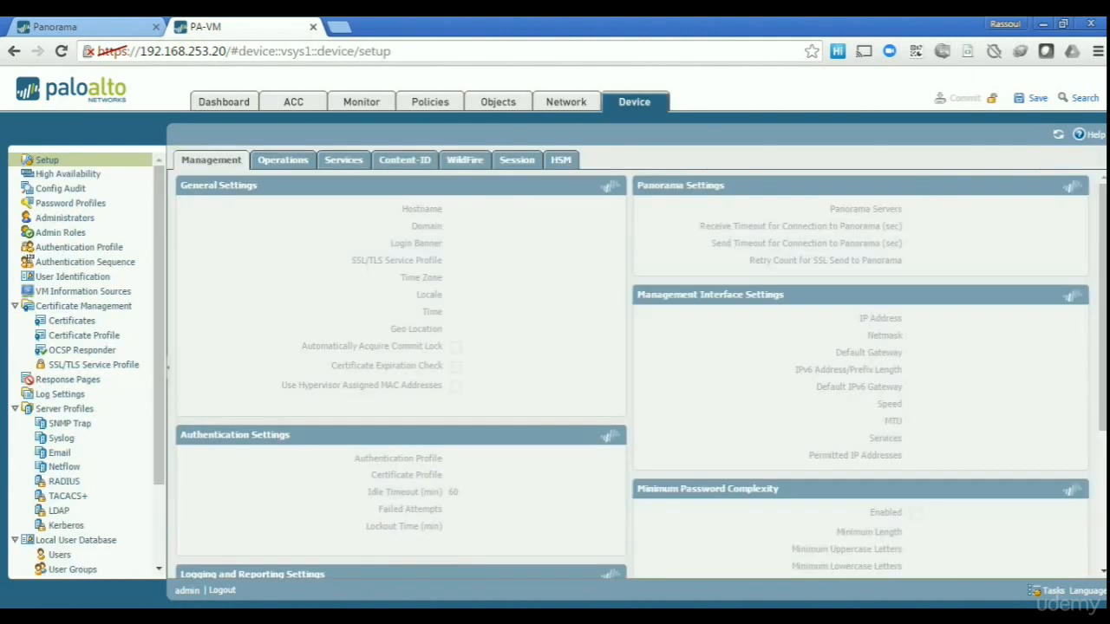
{"action": "left_click", "coordinate": [62, 438]}
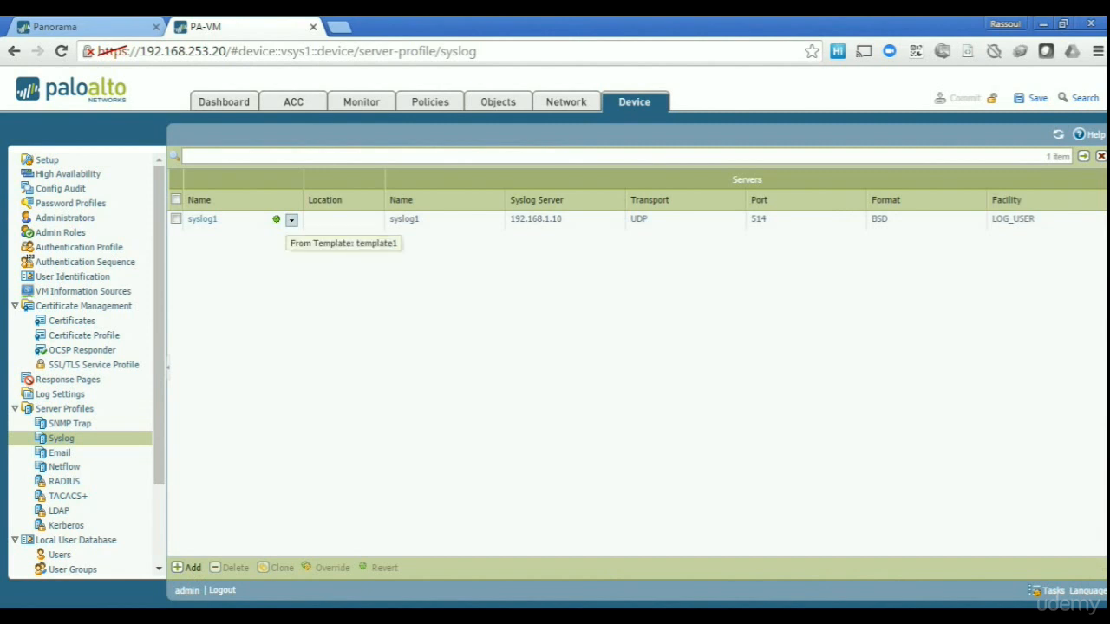
{"action": "left_click", "coordinate": [55, 27]}
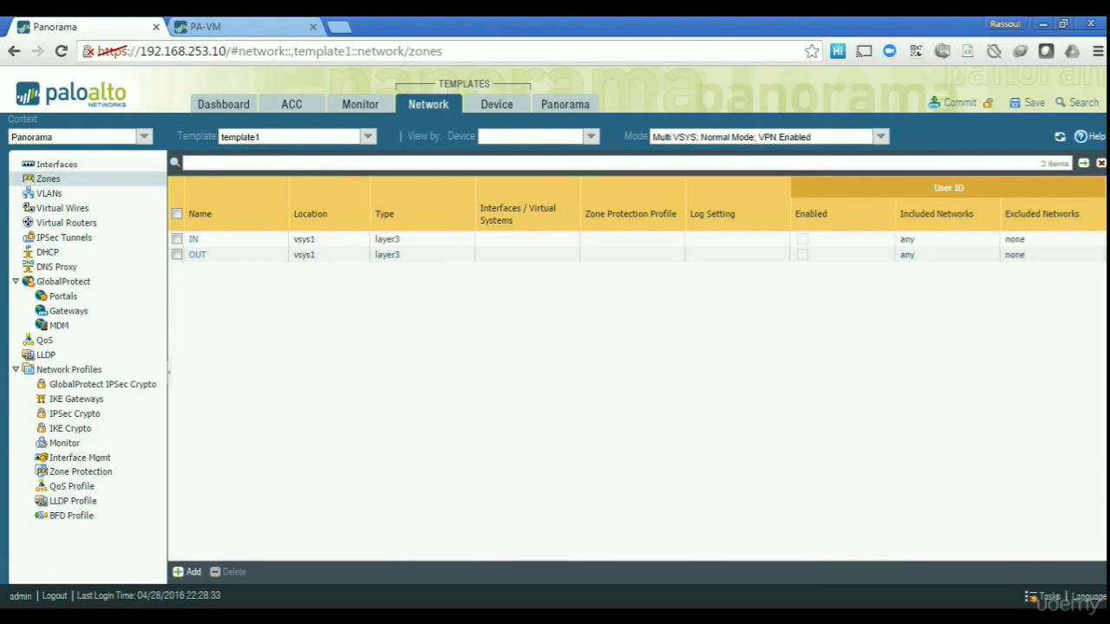
Open Panorama's Device Groups page, which lists 0 groups.
{"action": "left_click", "coordinate": [565, 104]}
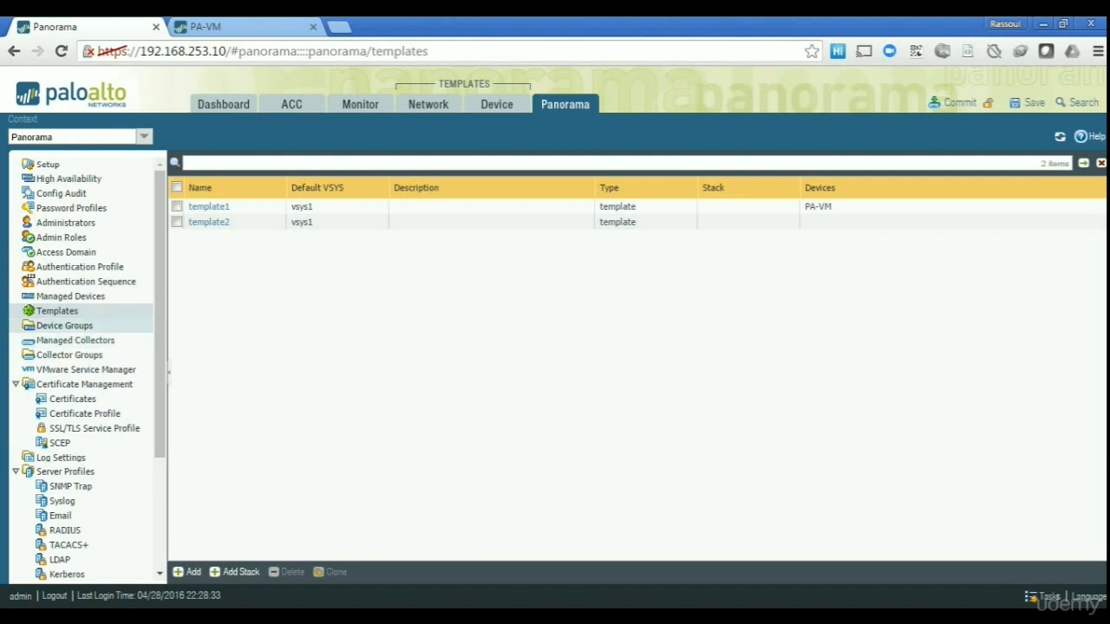
{"action": "left_click", "coordinate": [64, 326]}
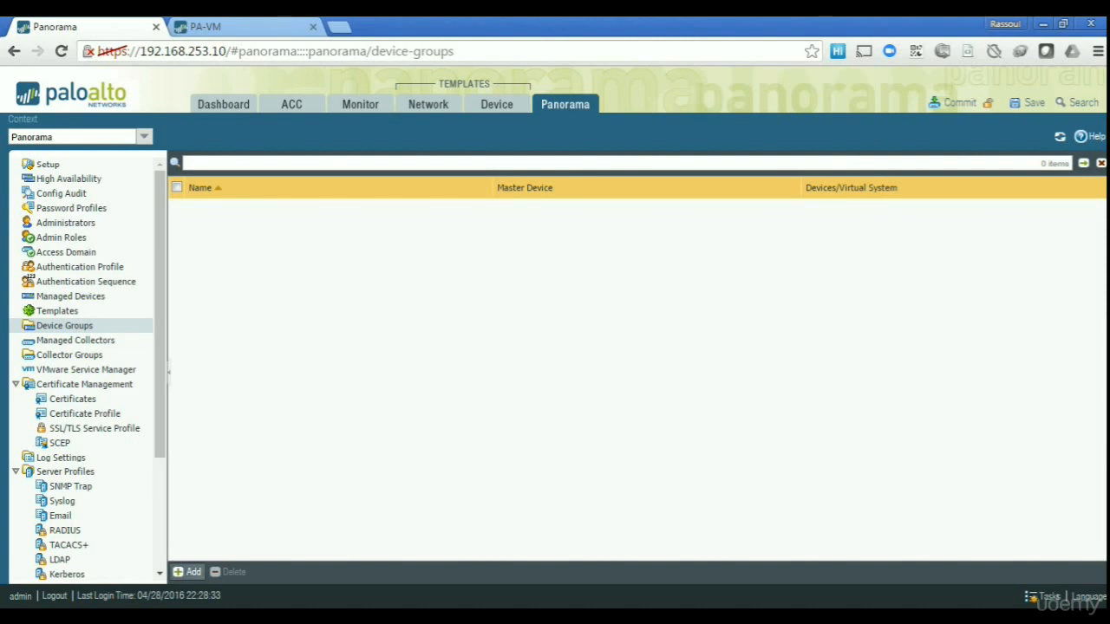
Add device group locationA under Shared with the PA-VM firewall assigned.
{"action": "left_click", "coordinate": [188, 572]}
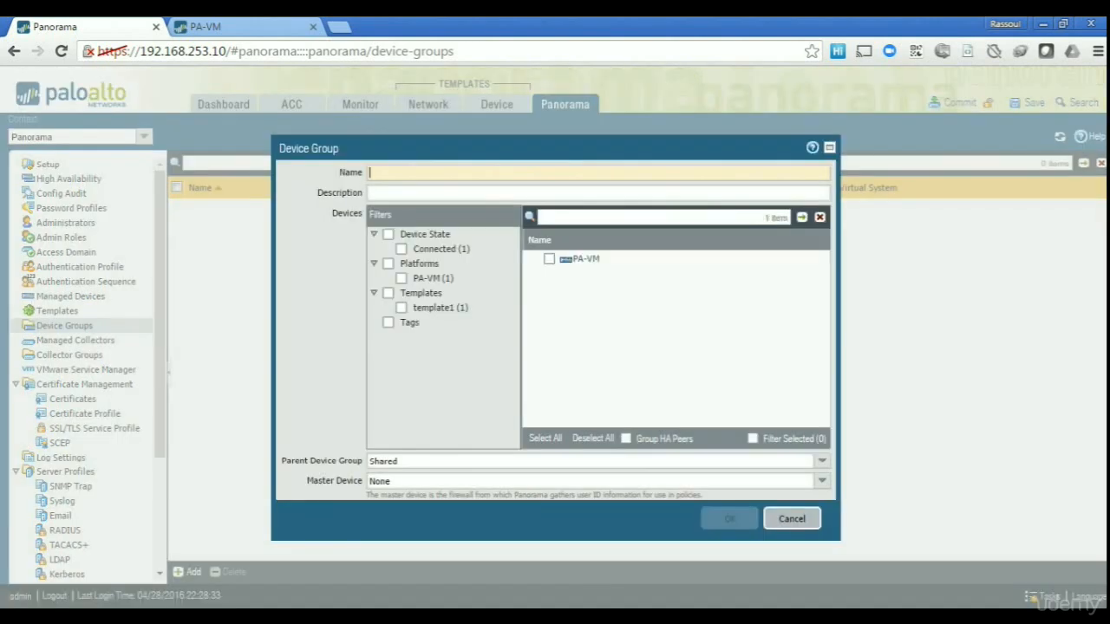
{"action": "type", "text": "l"}
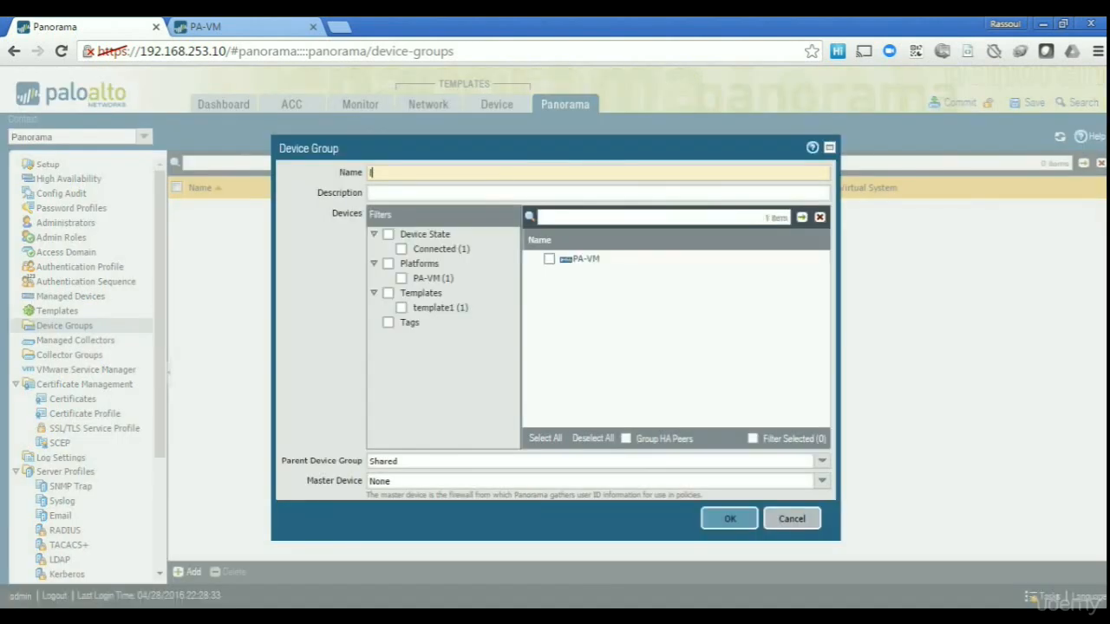
{"action": "type", "text": "ocationA"}
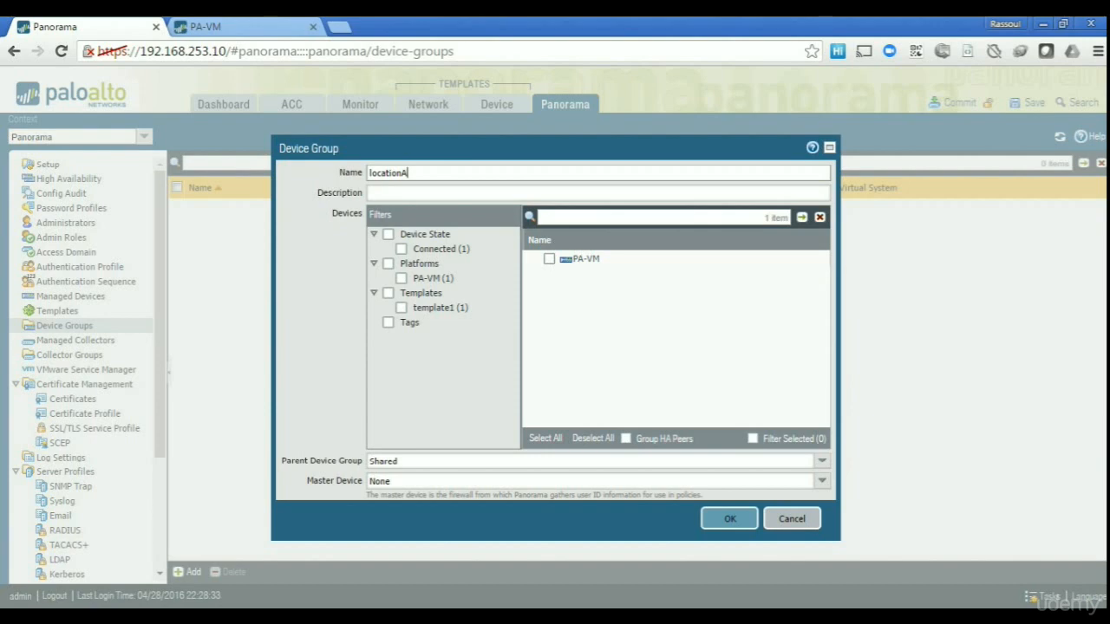
{"action": "left_click", "coordinate": [550, 260]}
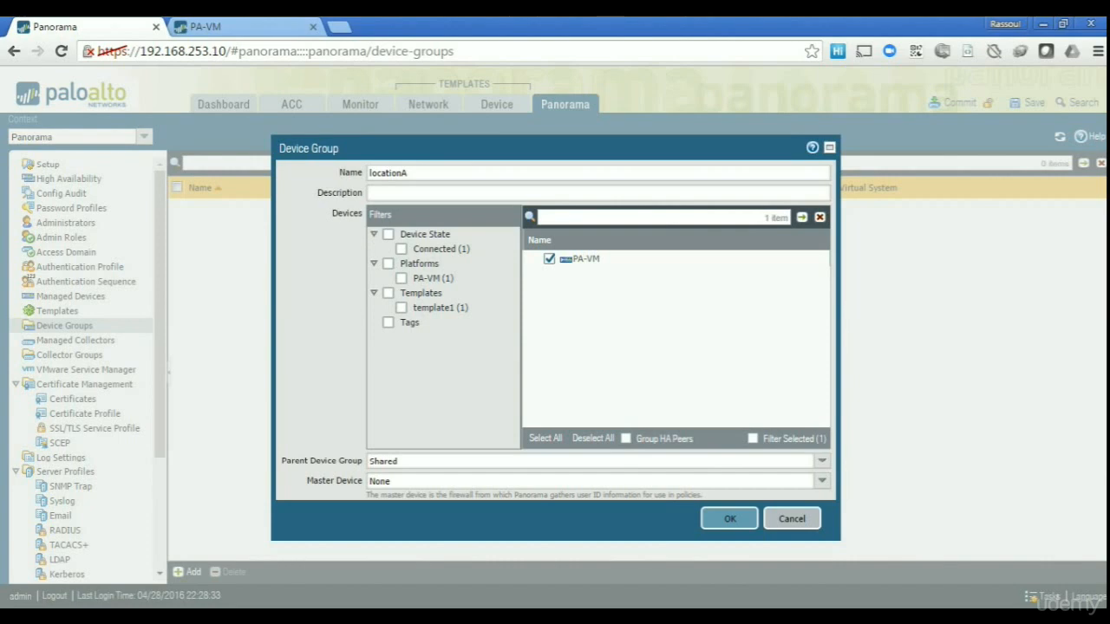
{"action": "left_click", "coordinate": [729, 518]}
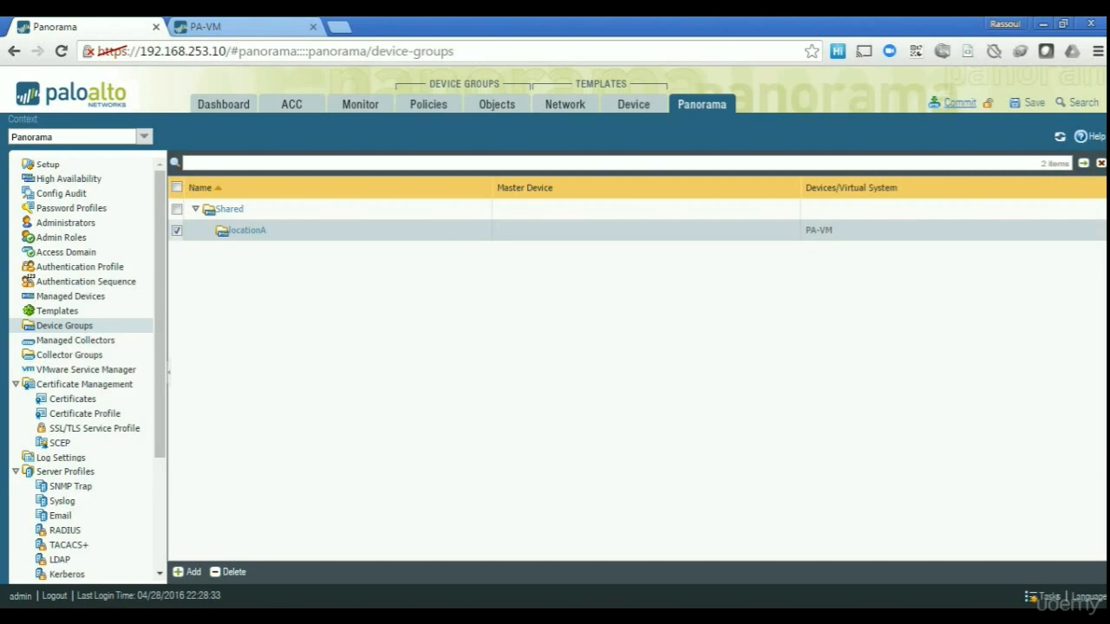
{"action": "left_click", "coordinate": [959, 102]}
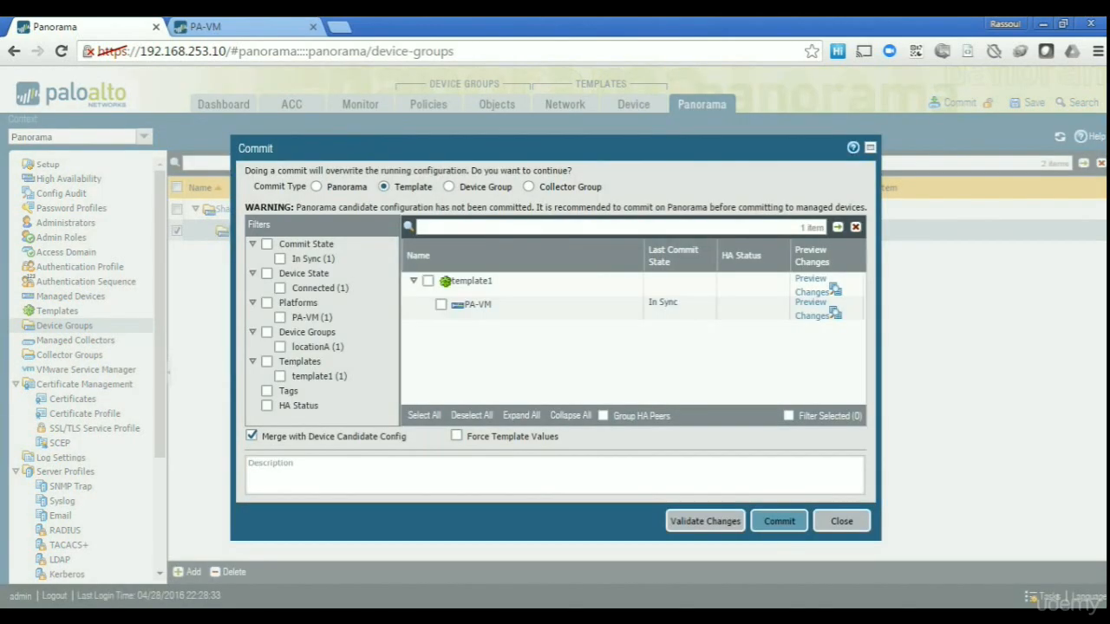
Commit the locationA device group to Panorama's own configuration and dismiss the success status.
{"action": "left_click", "coordinate": [316, 187]}
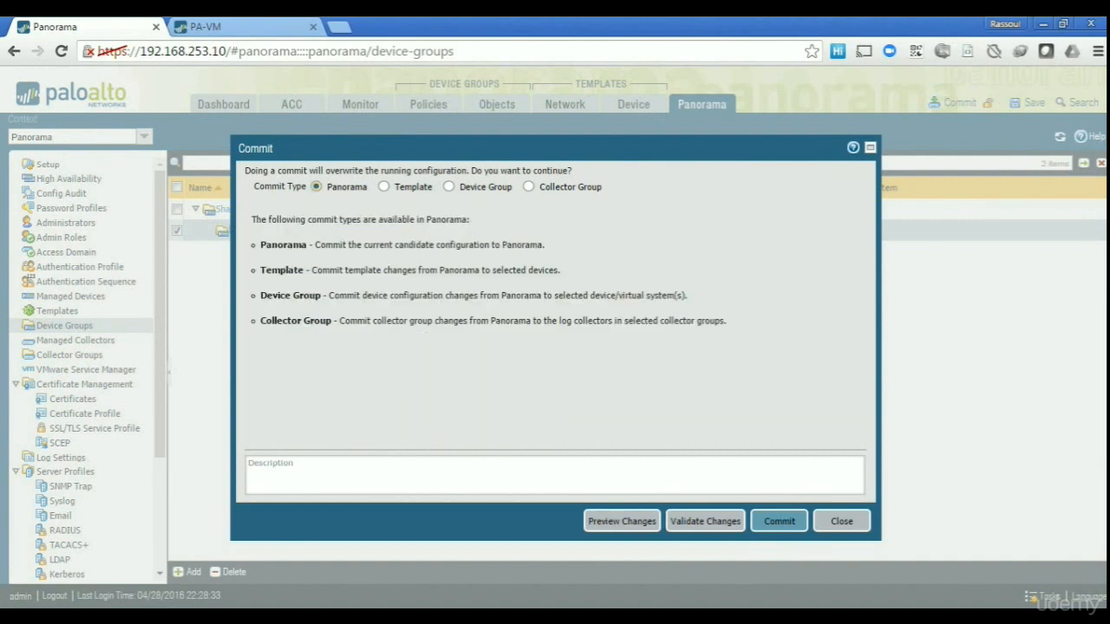
{"action": "left_click", "coordinate": [779, 521]}
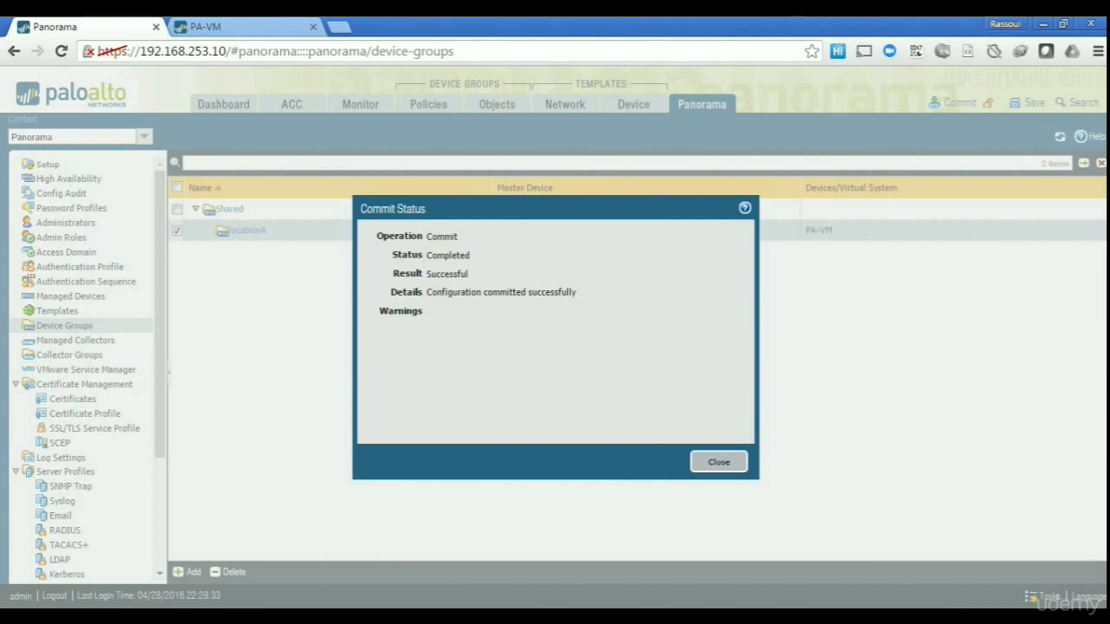
{"action": "key", "text": "Return"}
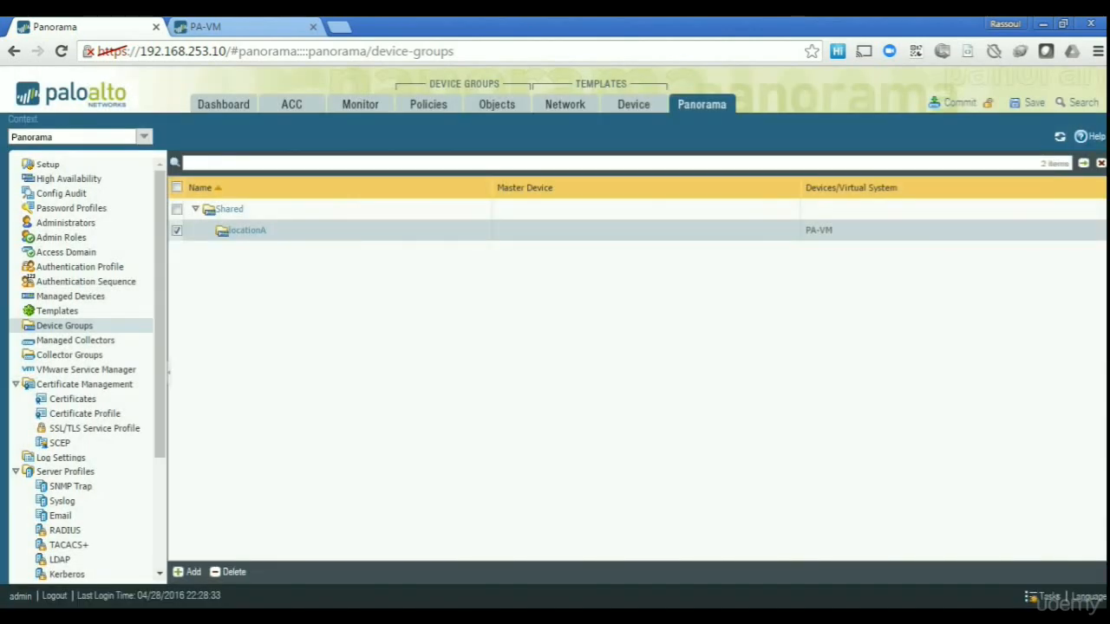
{"action": "left_click", "coordinate": [497, 104]}
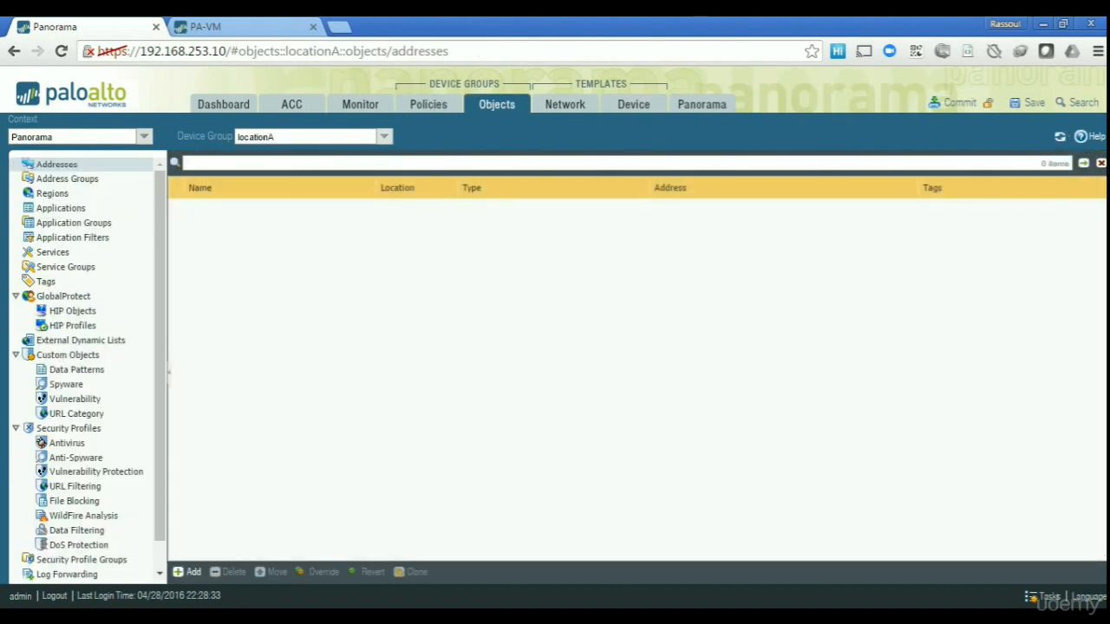
In device group locationA, create address object Test with IP netmask 1.1.1.1/32.
{"action": "left_click", "coordinate": [384, 136]}
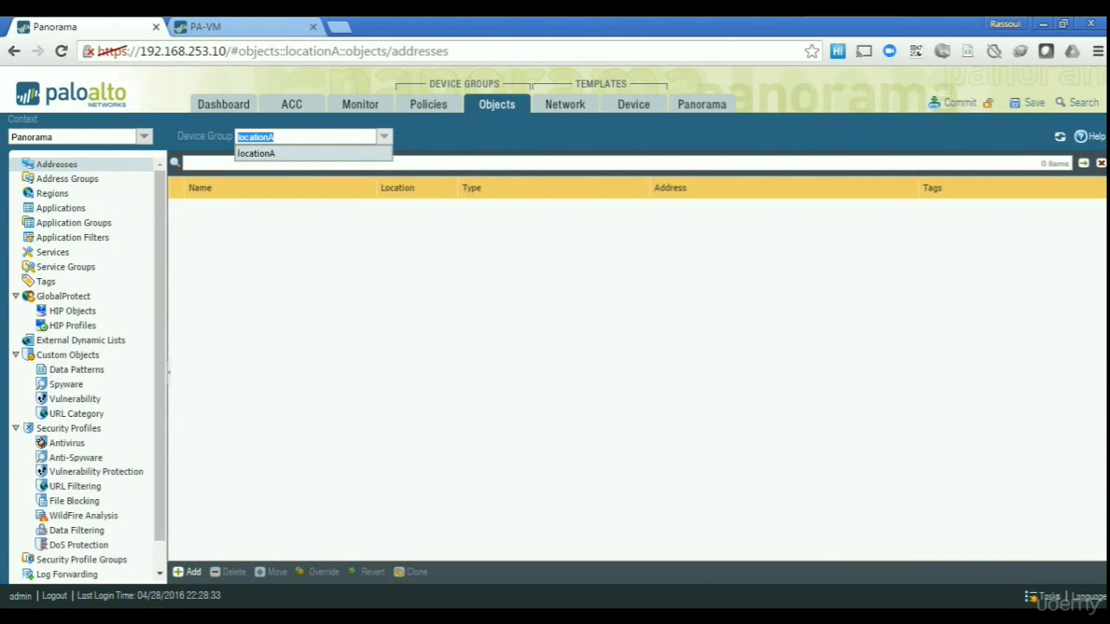
{"action": "left_click", "coordinate": [256, 153]}
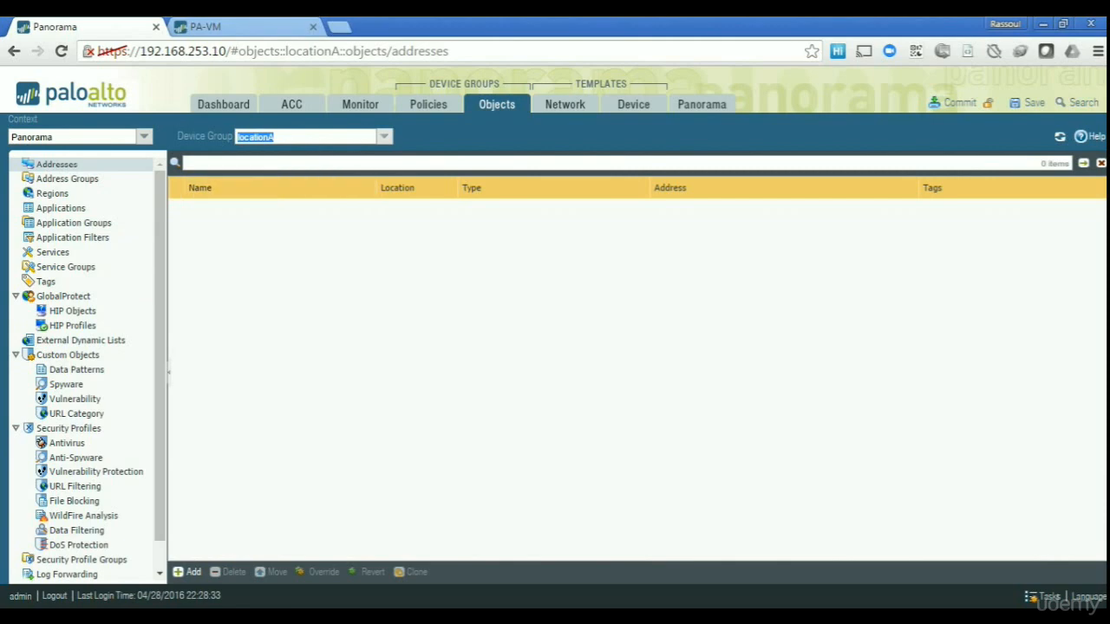
{"action": "left_click", "coordinate": [275, 137]}
{"action": "left_click", "coordinate": [189, 573]}
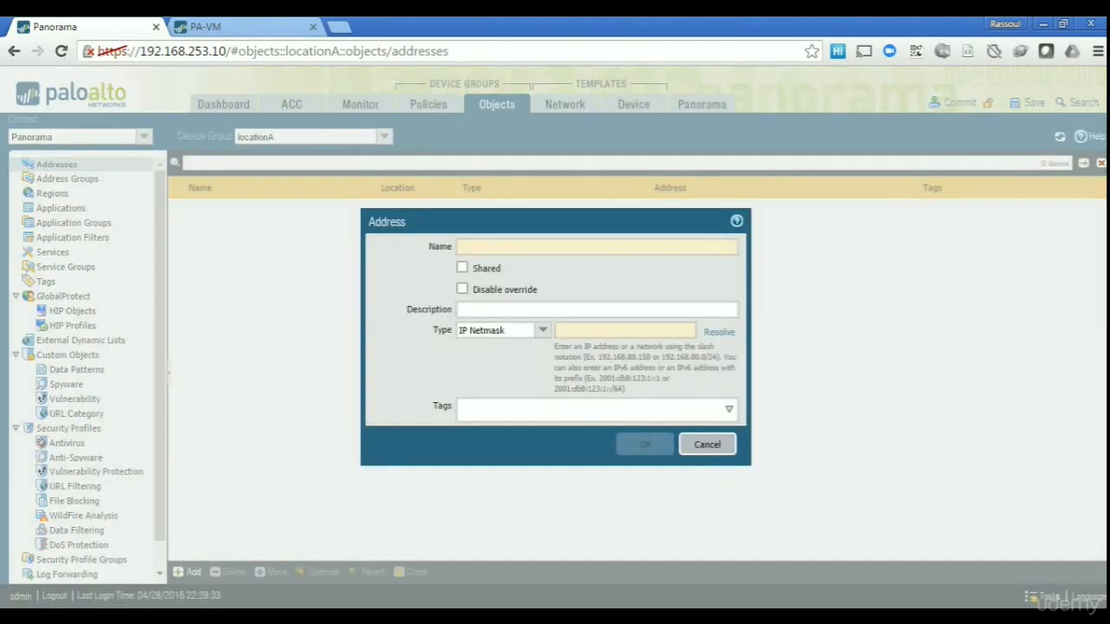
{"action": "type", "text": "Test"}
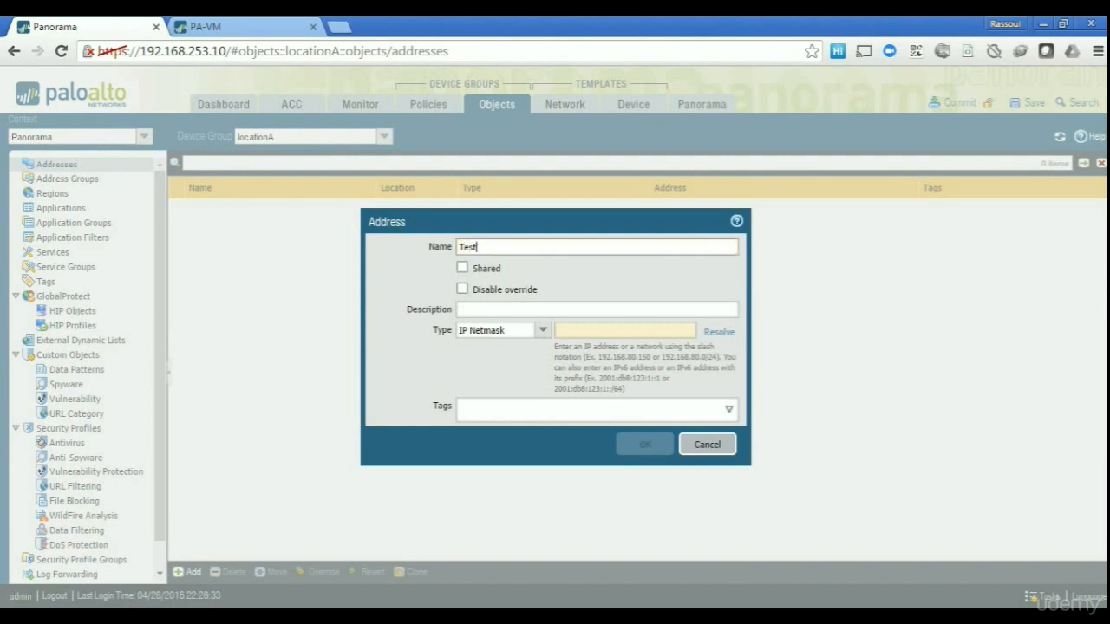
{"action": "left_click", "coordinate": [568, 331]}
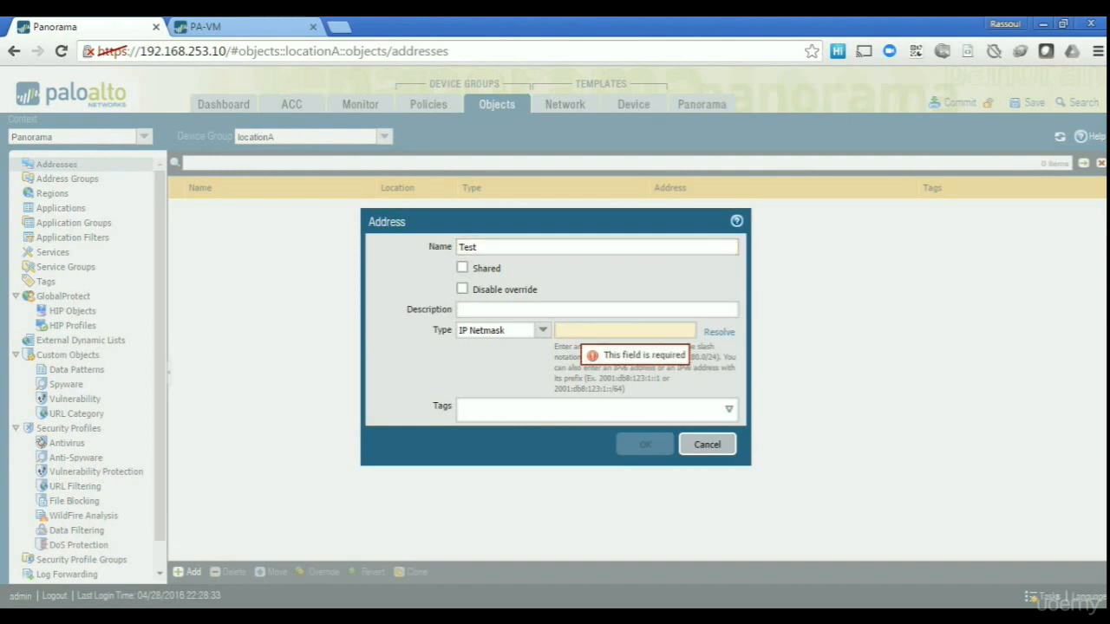
{"action": "type", "text": "1.1.1.1"}
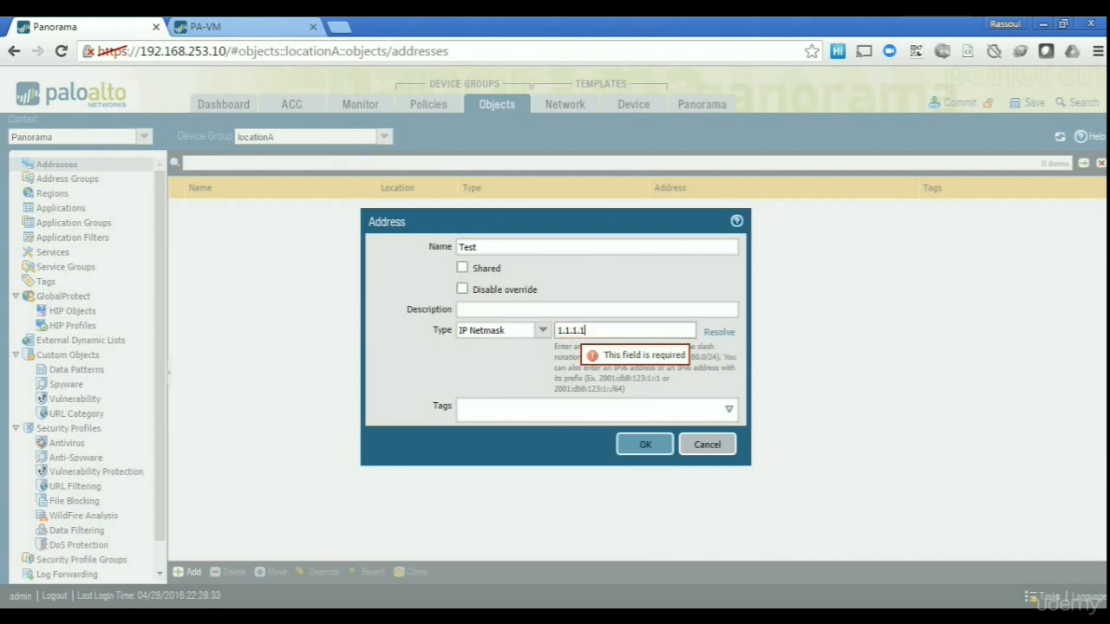
{"action": "type", "text": "/32"}
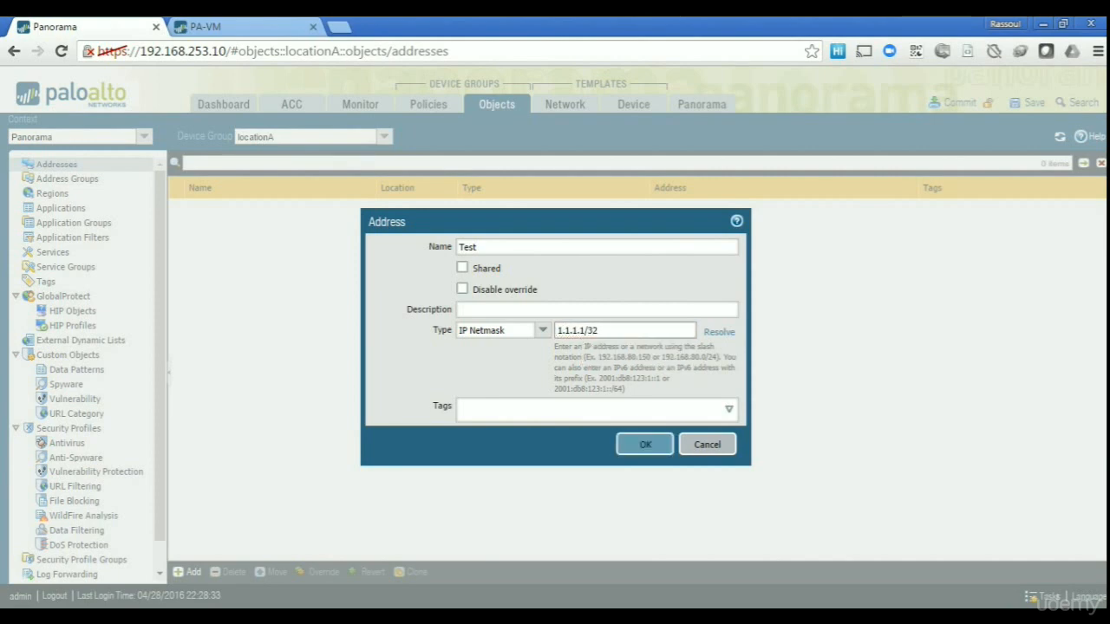
{"action": "left_click", "coordinate": [644, 445]}
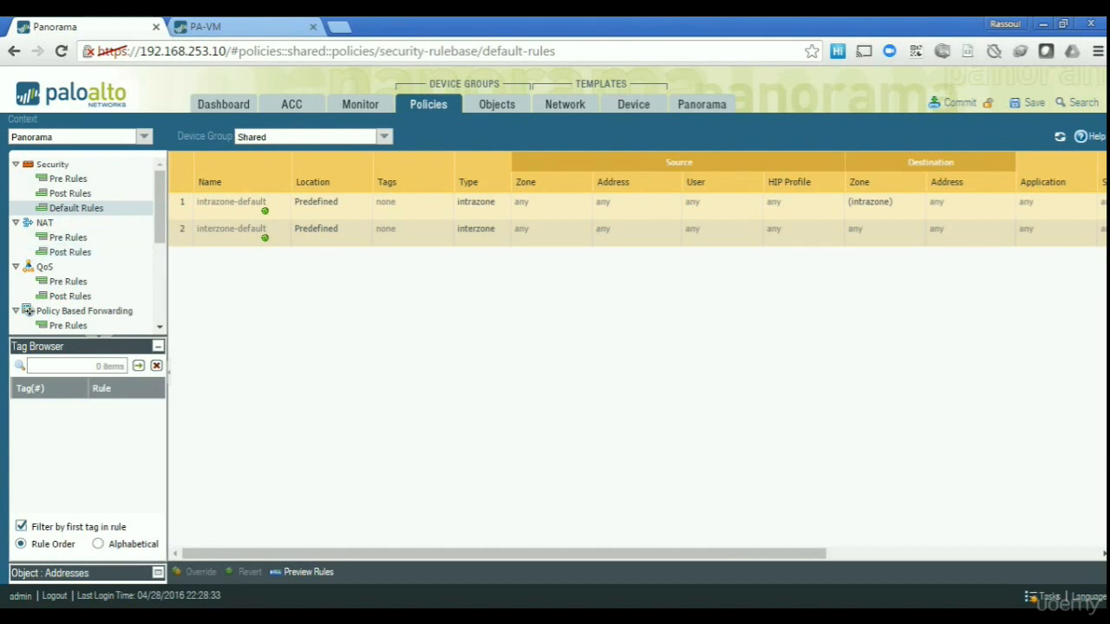
Start security post rule Test with source zone IN and destination zone OUT.
{"action": "left_click", "coordinate": [70, 194]}
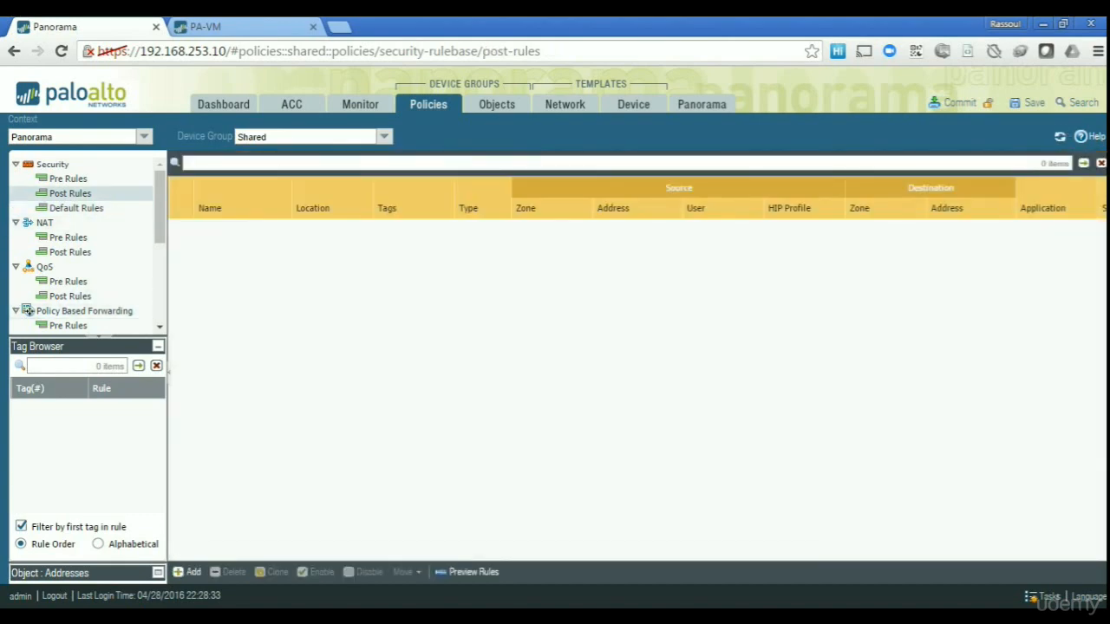
{"action": "left_click", "coordinate": [188, 572]}
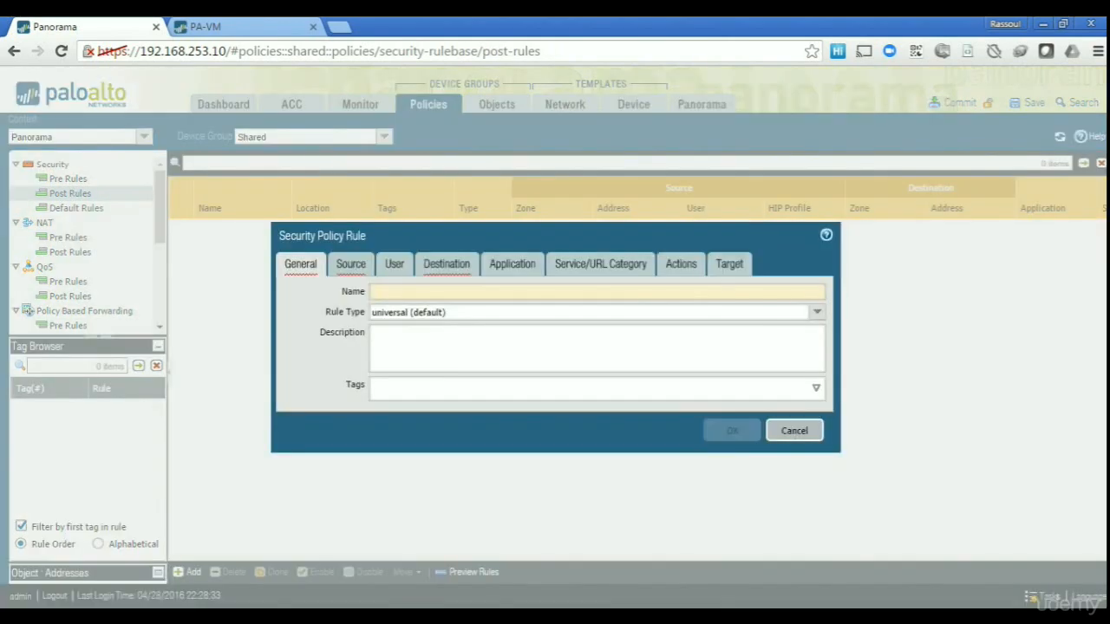
{"action": "type", "text": "Test"}
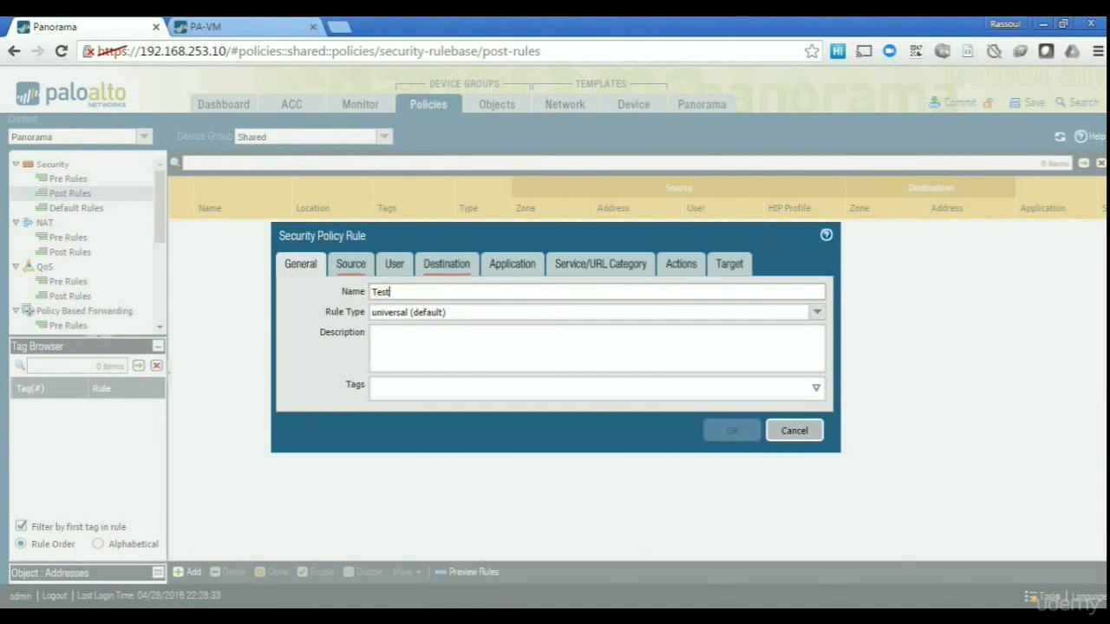
{"action": "left_click", "coordinate": [350, 264]}
{"action": "left_click", "coordinate": [306, 466]}
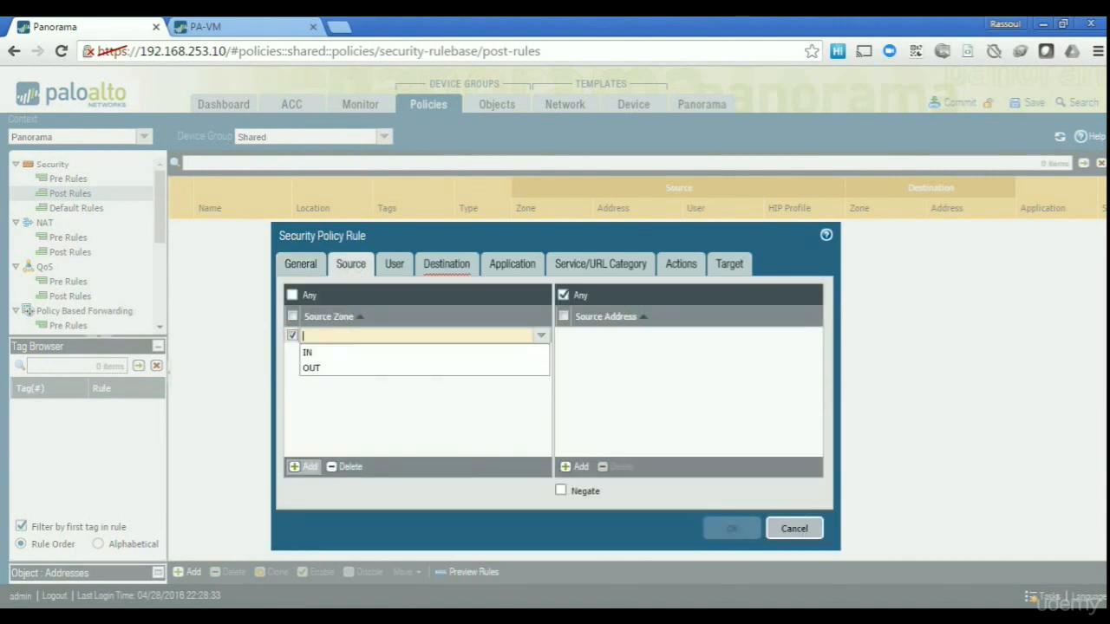
{"action": "left_click", "coordinate": [306, 352]}
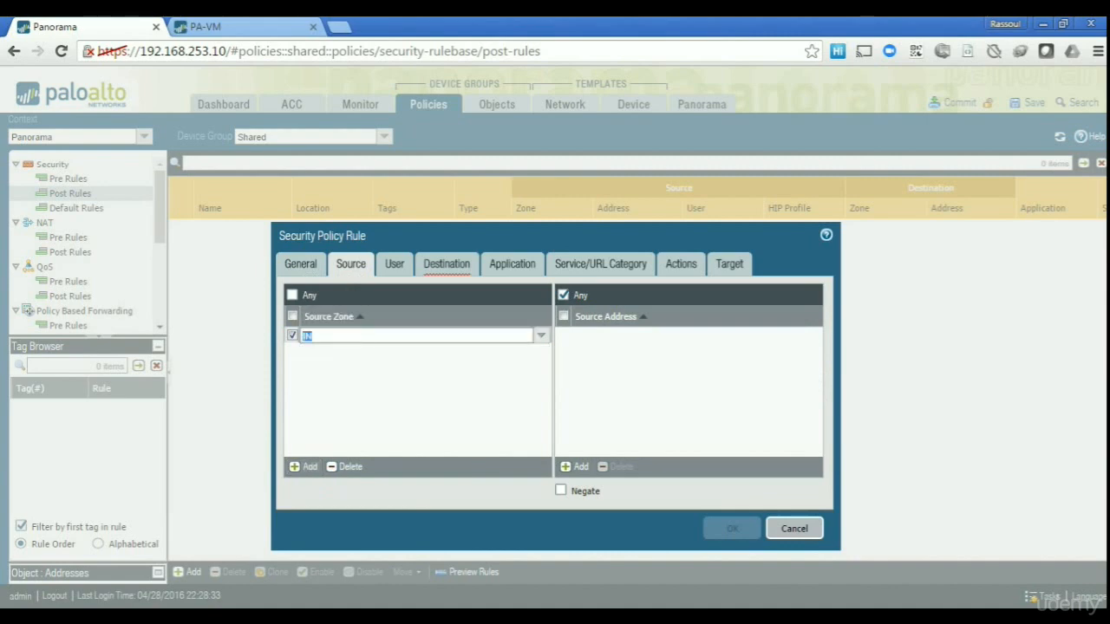
{"action": "left_click", "coordinate": [447, 264]}
{"action": "left_click", "coordinate": [305, 467]}
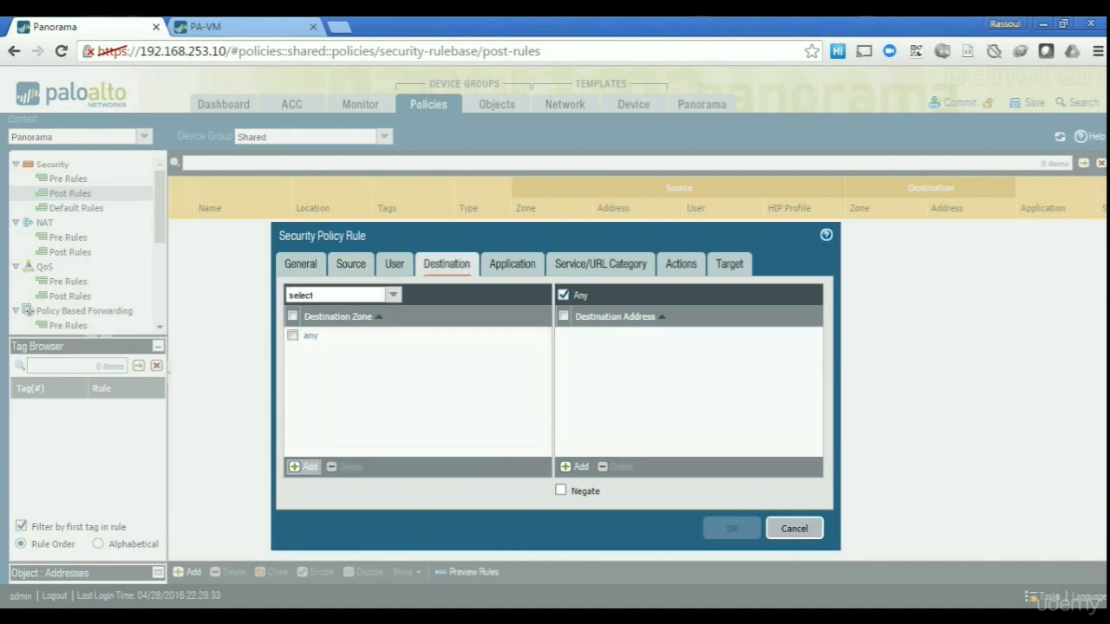
{"action": "left_click", "coordinate": [311, 368]}
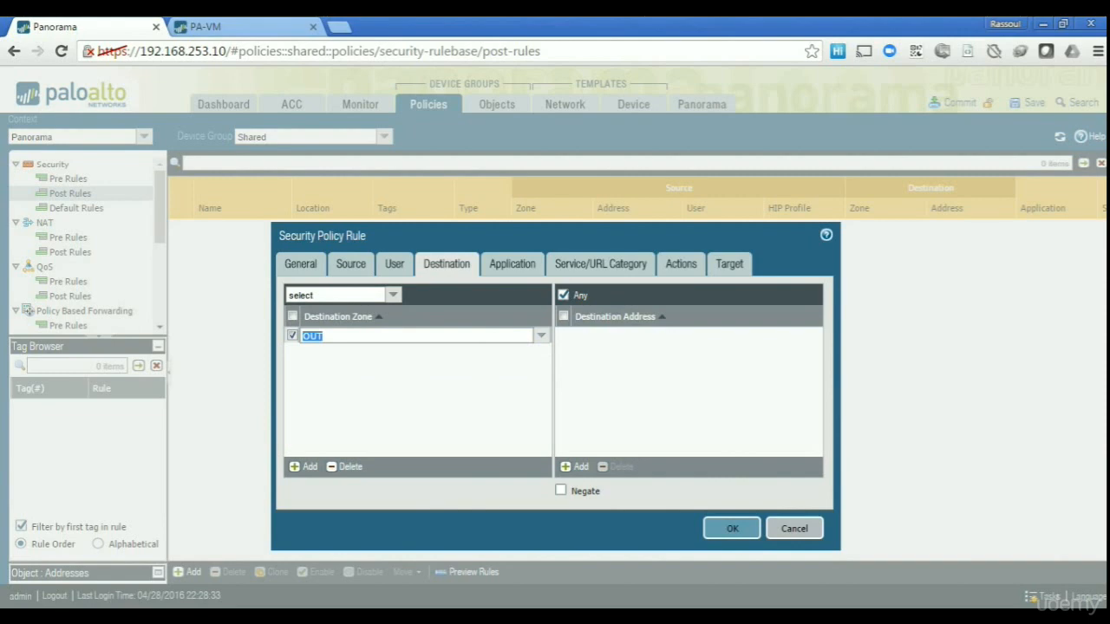
Leave the application as any, set service to service-http, and save rule Test as Allow.
{"action": "left_click", "coordinate": [512, 263]}
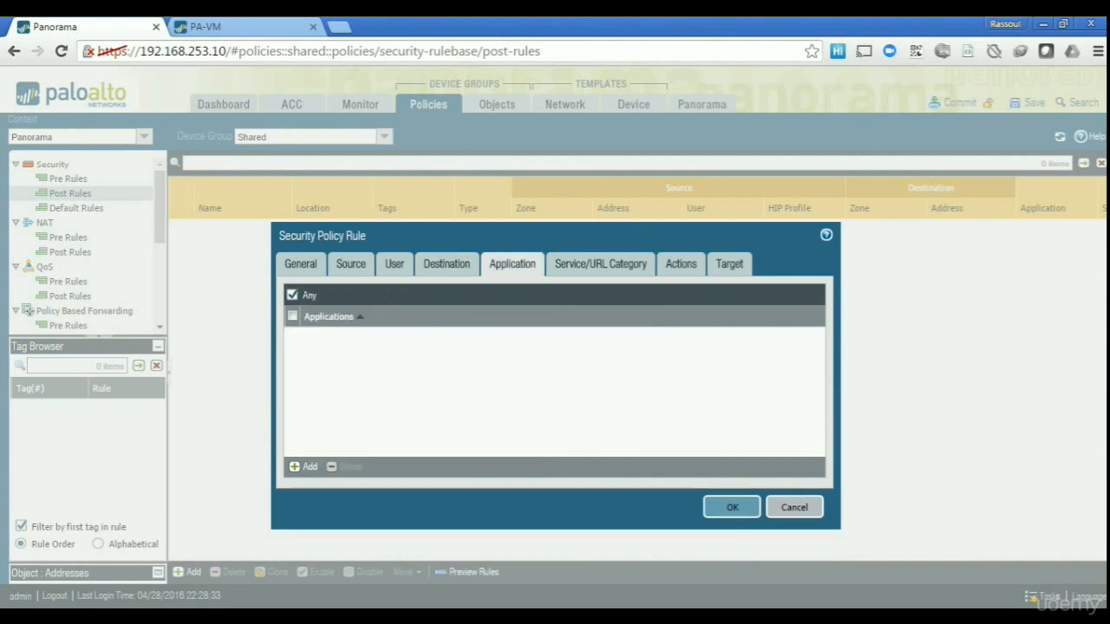
{"action": "left_click", "coordinate": [305, 466]}
{"action": "type", "text": "ftp"}
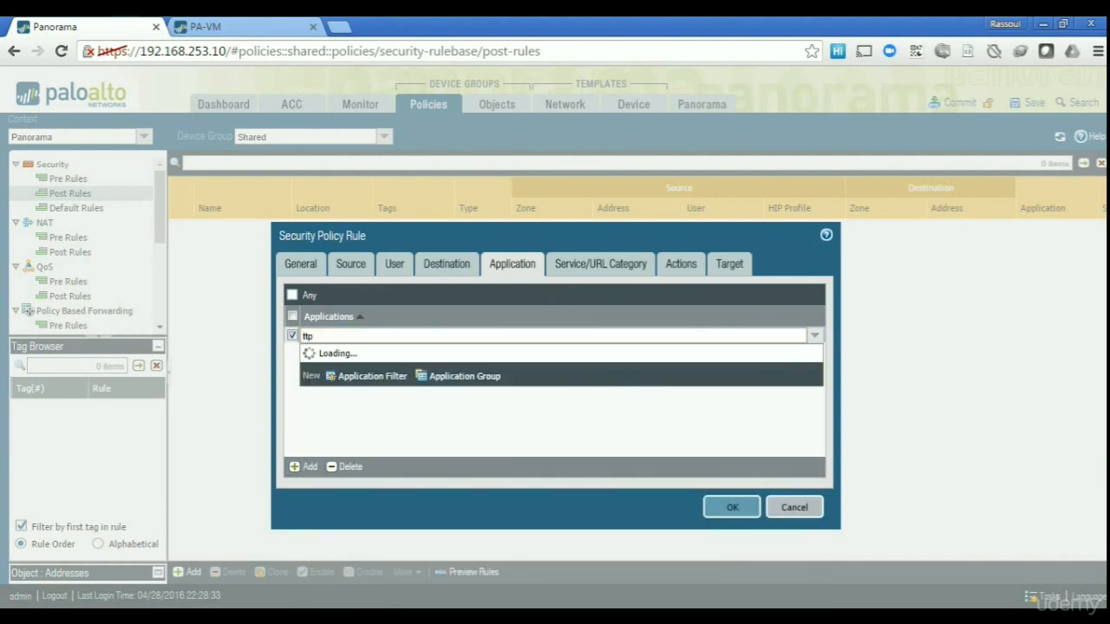
{"action": "key", "text": "BackSpace"}
{"action": "key", "text": "BackSpace"}
{"action": "key", "text": "BackSpace"}
{"action": "left_click", "coordinate": [346, 467]}
{"action": "left_click", "coordinate": [600, 265]}
{"action": "left_click", "coordinate": [304, 466]}
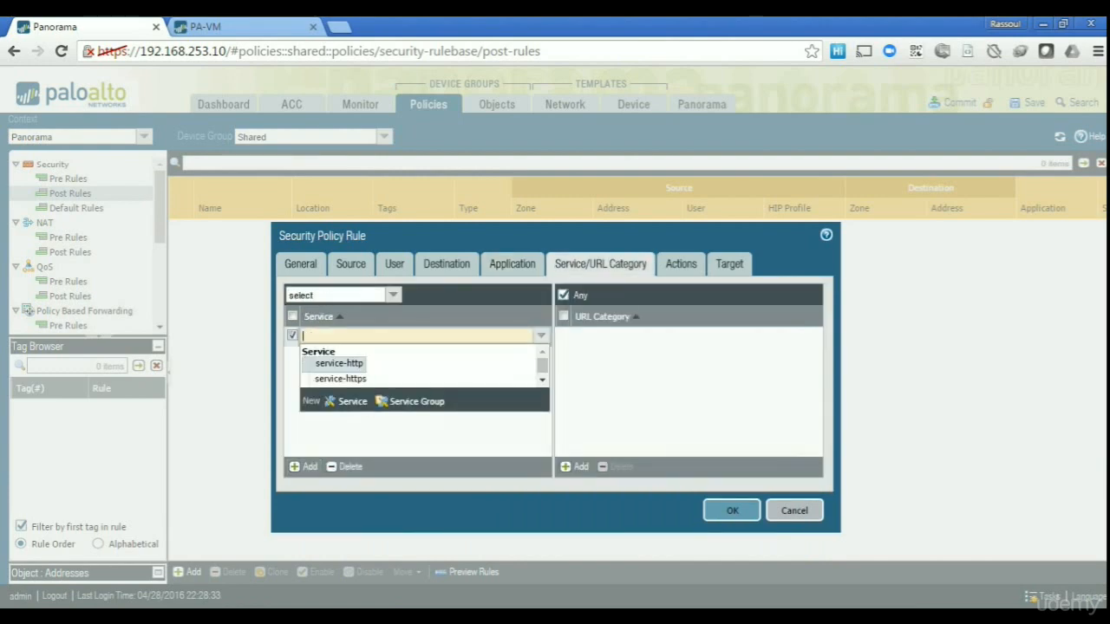
{"action": "left_click", "coordinate": [338, 363]}
{"action": "left_click", "coordinate": [681, 265]}
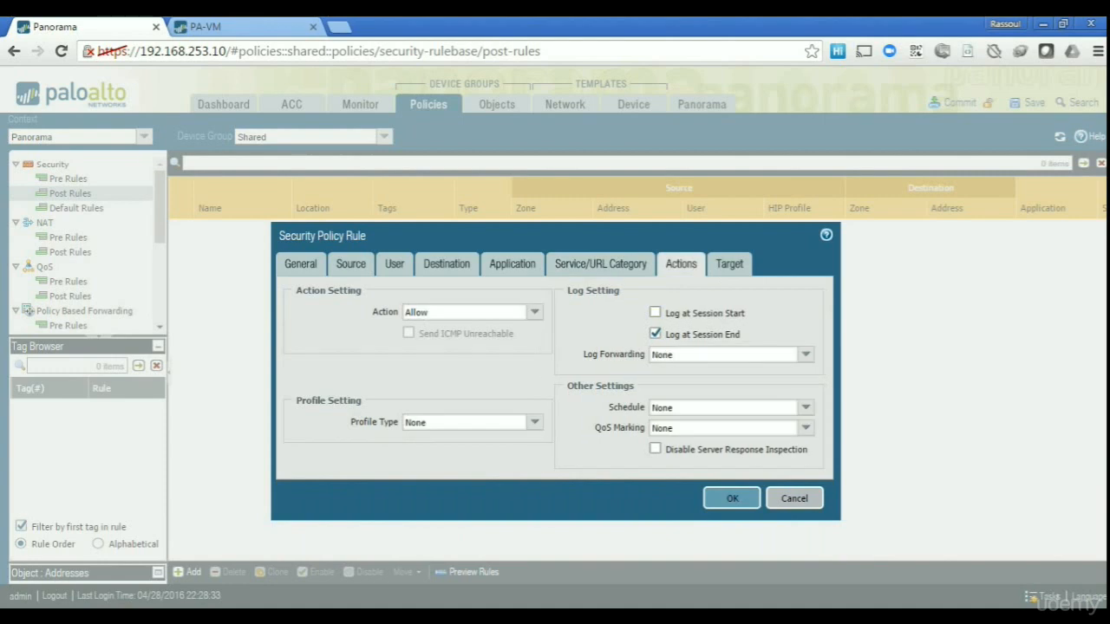
{"action": "left_click", "coordinate": [732, 499]}
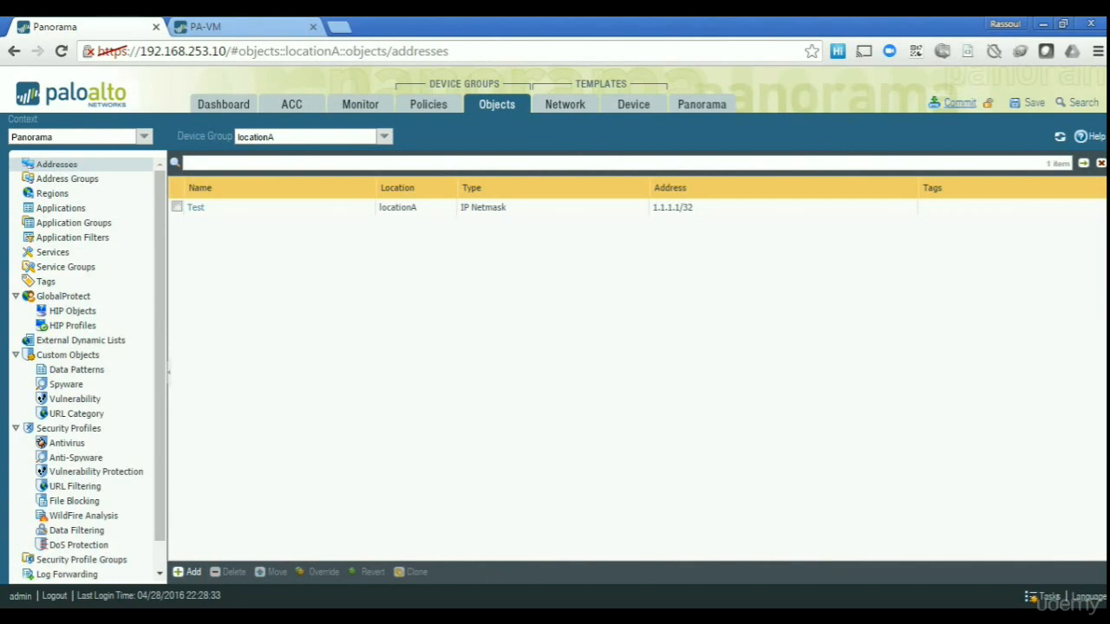
Commit device group locationA to PA-VM at 100%, then switch to the PA-VM firewall tab.
{"action": "left_click", "coordinate": [959, 102]}
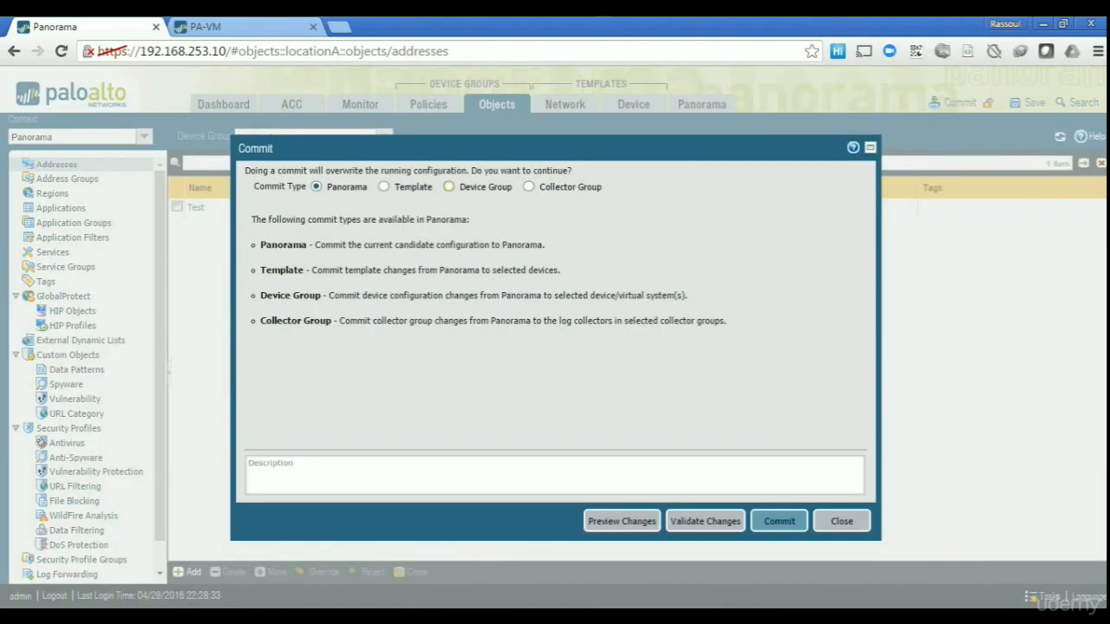
{"action": "left_click", "coordinate": [448, 187]}
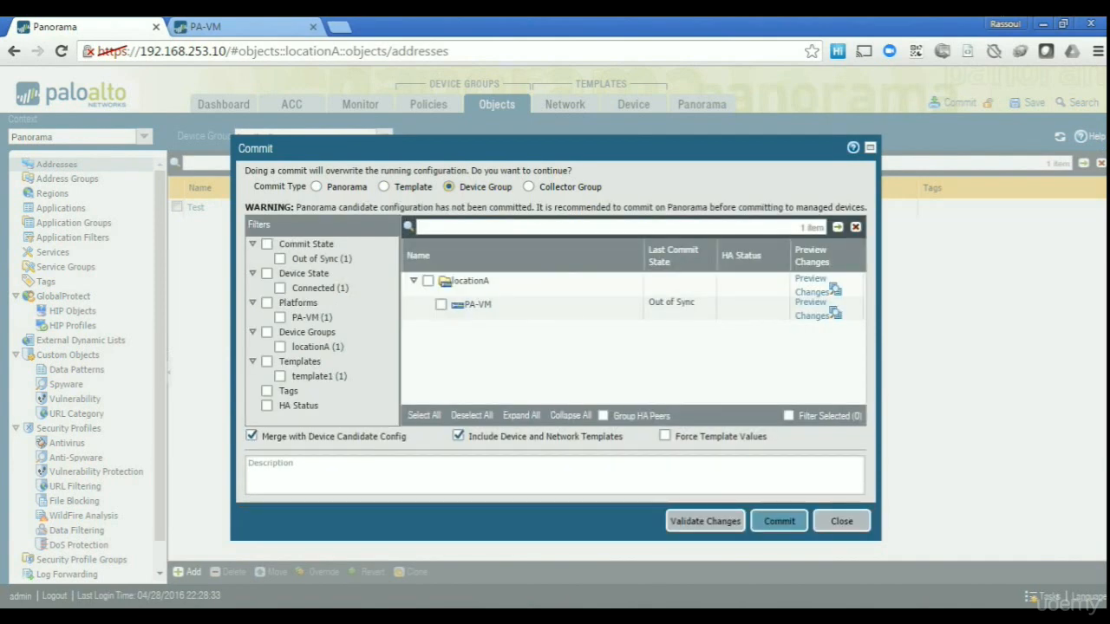
{"action": "left_click", "coordinate": [428, 281]}
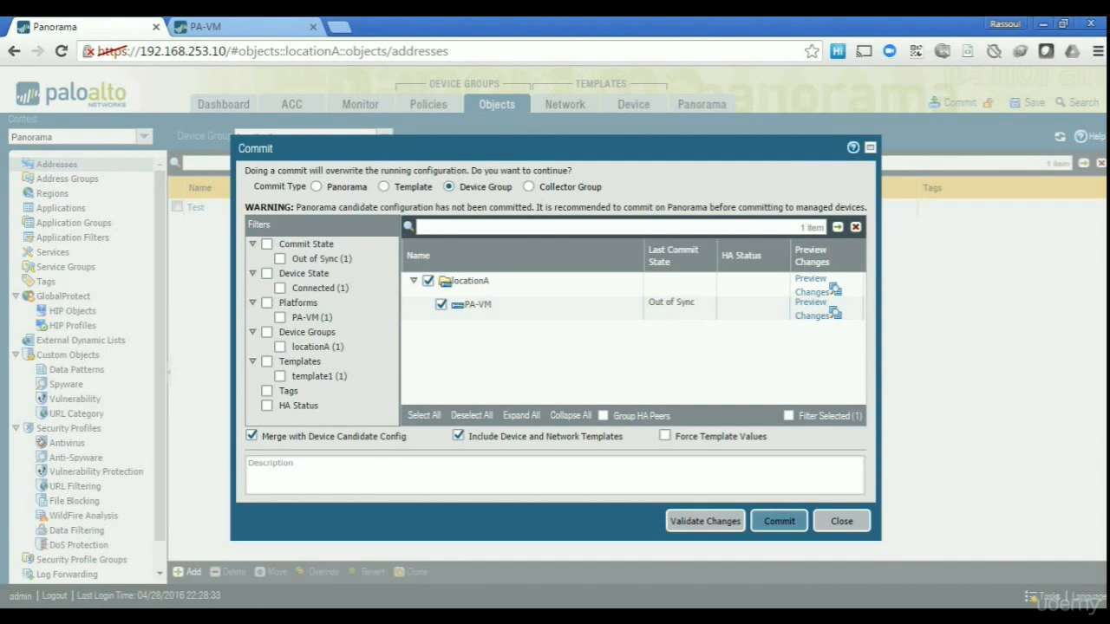
{"action": "left_click", "coordinate": [778, 521]}
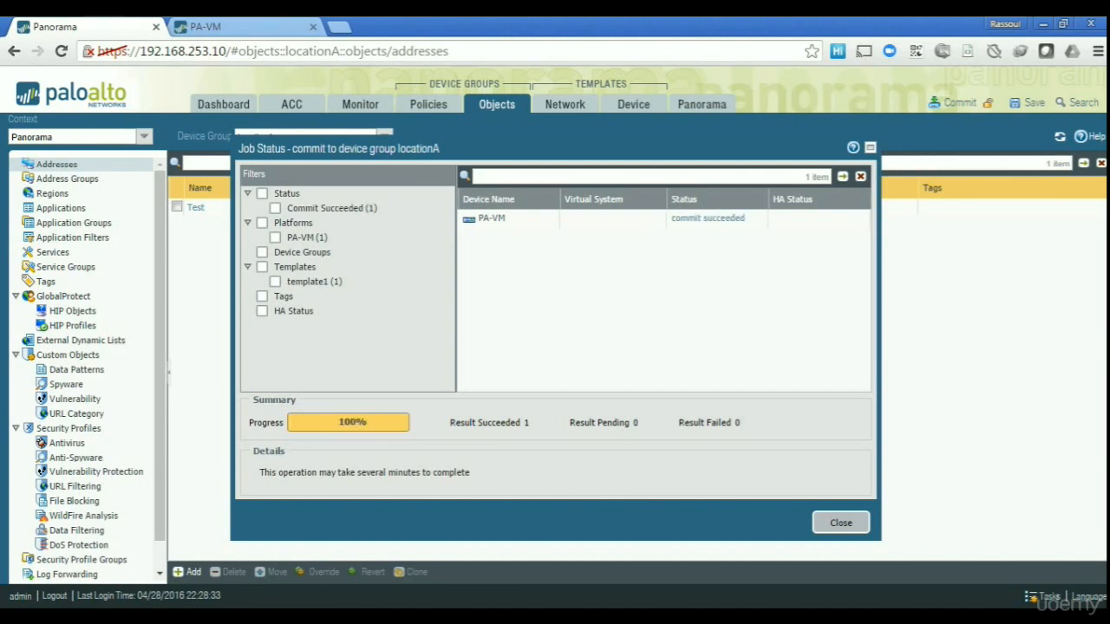
{"action": "left_click", "coordinate": [840, 522]}
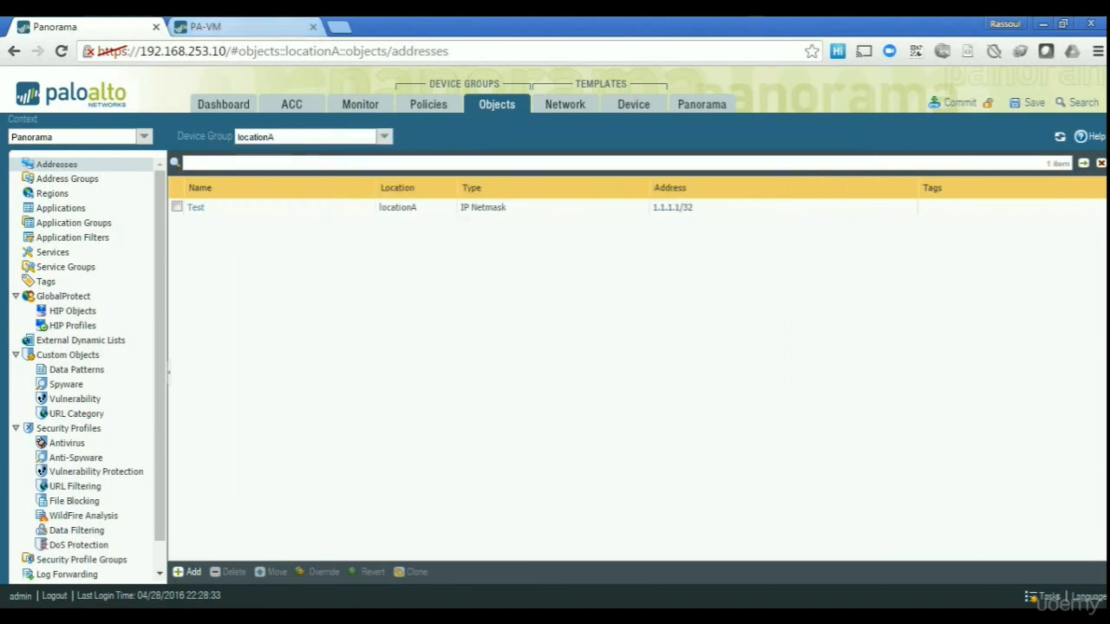
{"action": "left_click", "coordinate": [233, 27]}
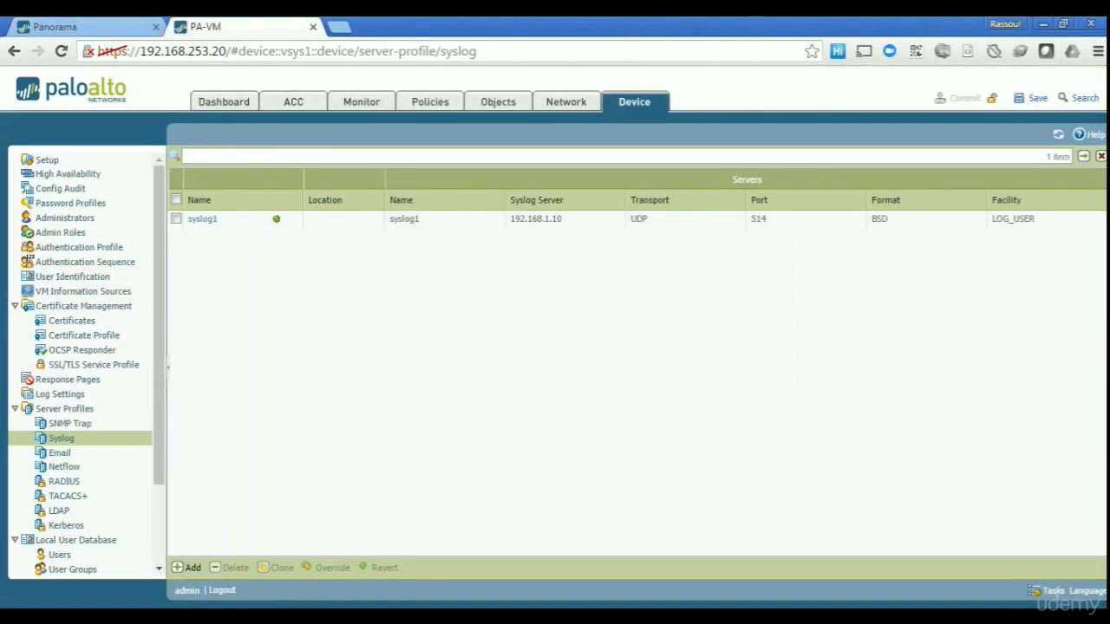
On PA-VM, verify security rule Test and address Test 1.1.1.1/32, then return to Panorama.
{"action": "left_click", "coordinate": [430, 101]}
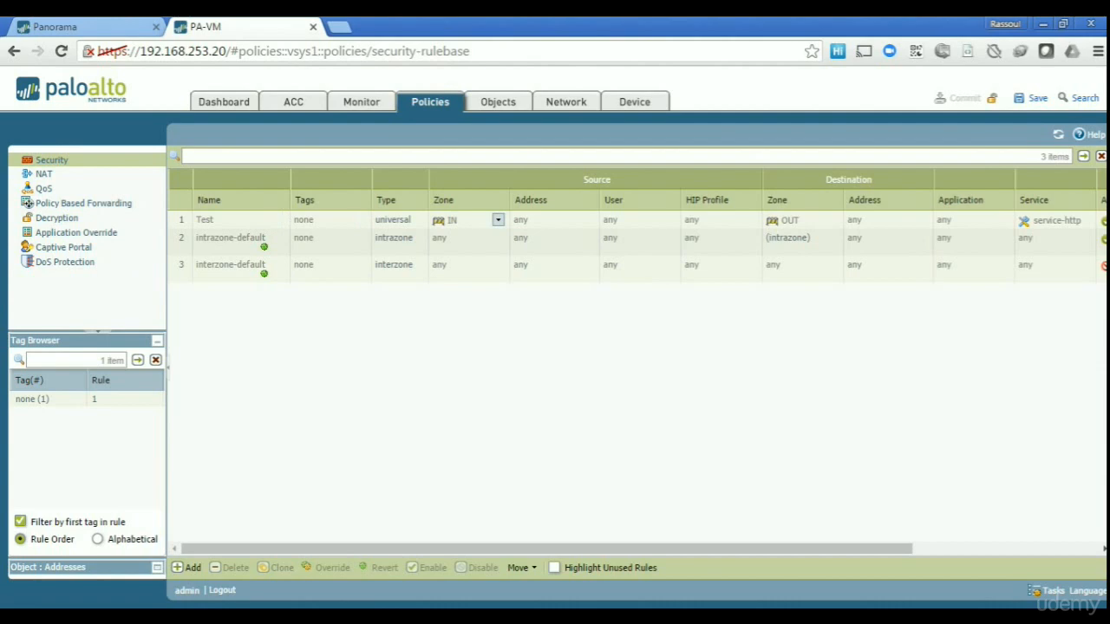
{"action": "left_click", "coordinate": [498, 103]}
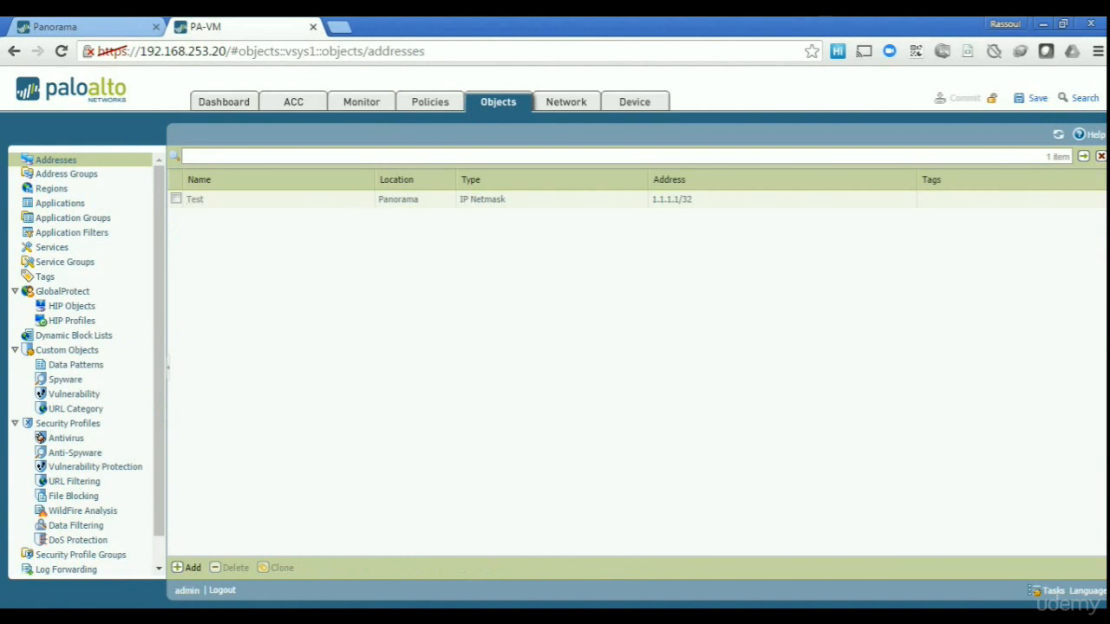
{"action": "left_click", "coordinate": [87, 26]}
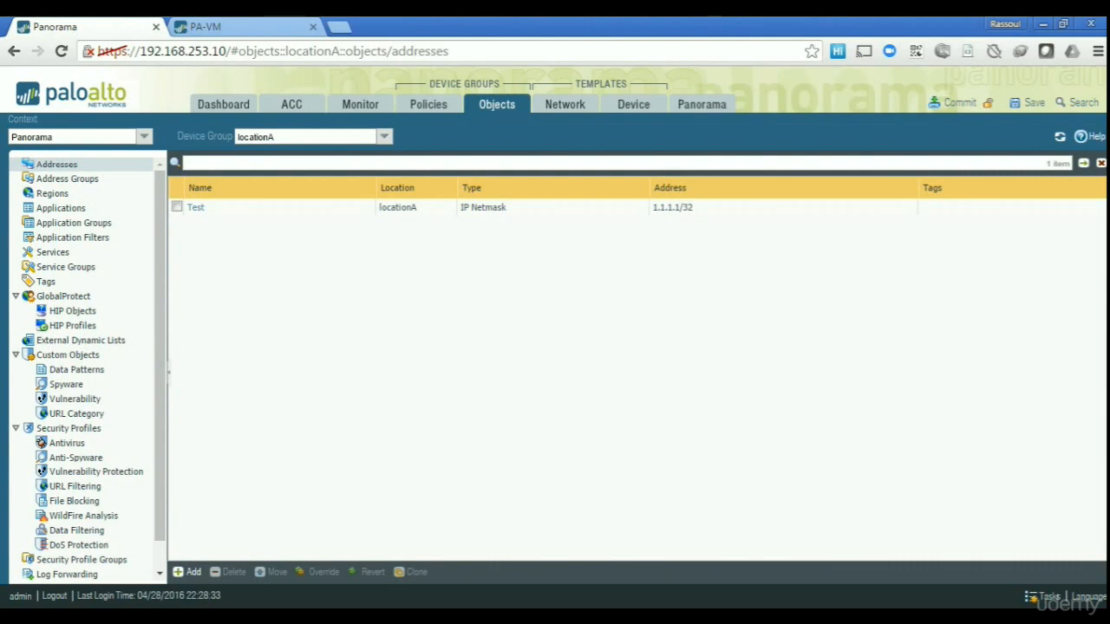